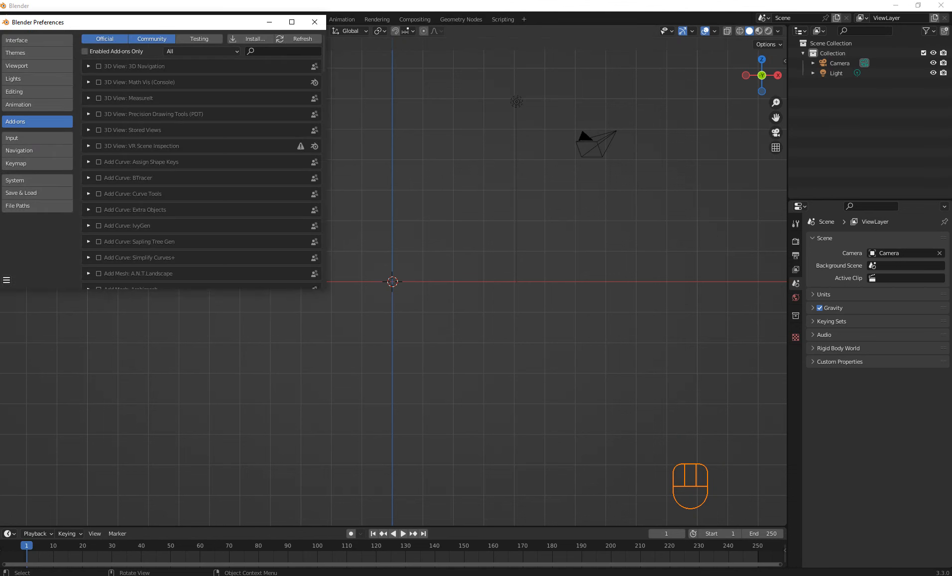
Search the add-ons for "mesh" to check Add Mesh: Extra Objects, and close the preferences.
{"action": "left_click", "coordinate": [282, 51]}
{"action": "type", "text": "mesh"}
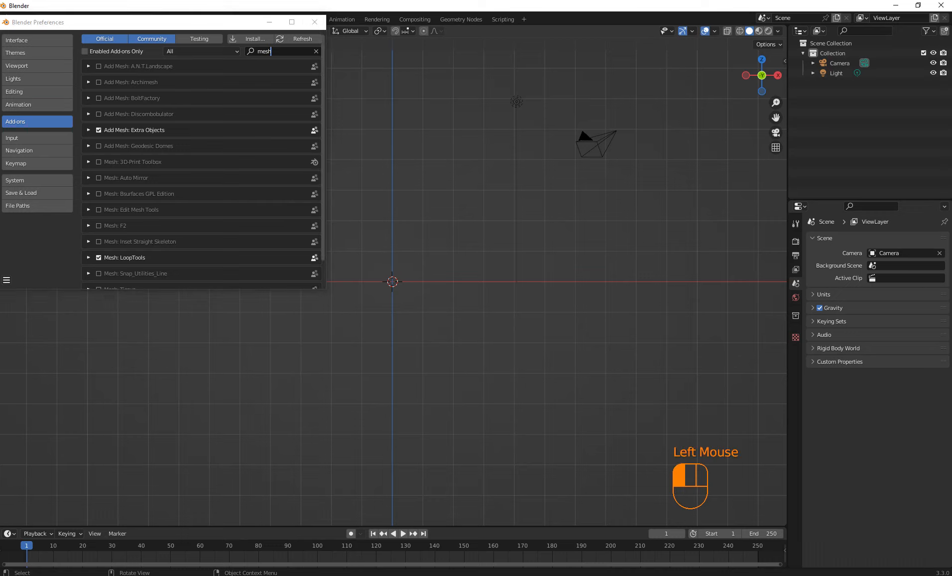
{"action": "left_click", "coordinate": [315, 22]}
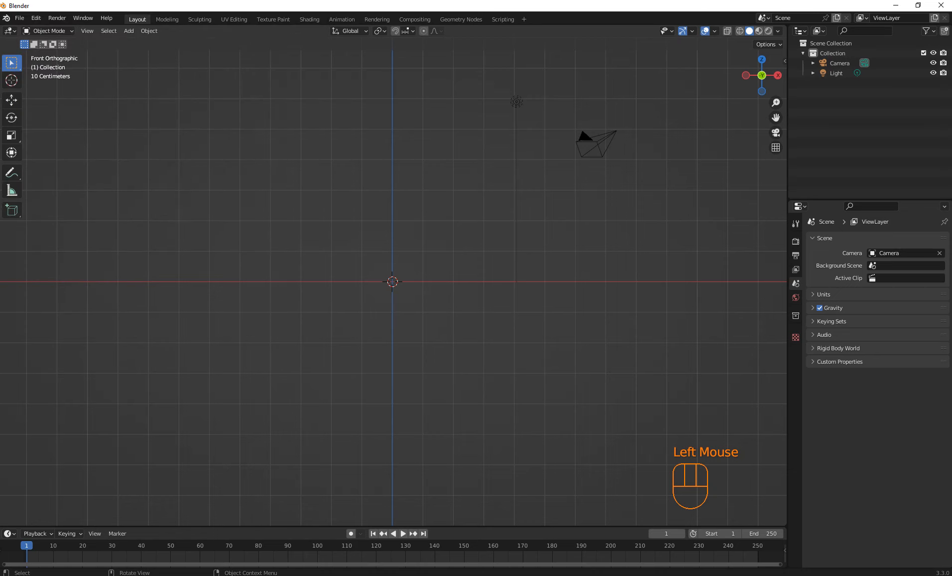
Add a single-vertex mesh at the world origin and stay in Edit Mode.
{"action": "key", "text": "shift+a"}
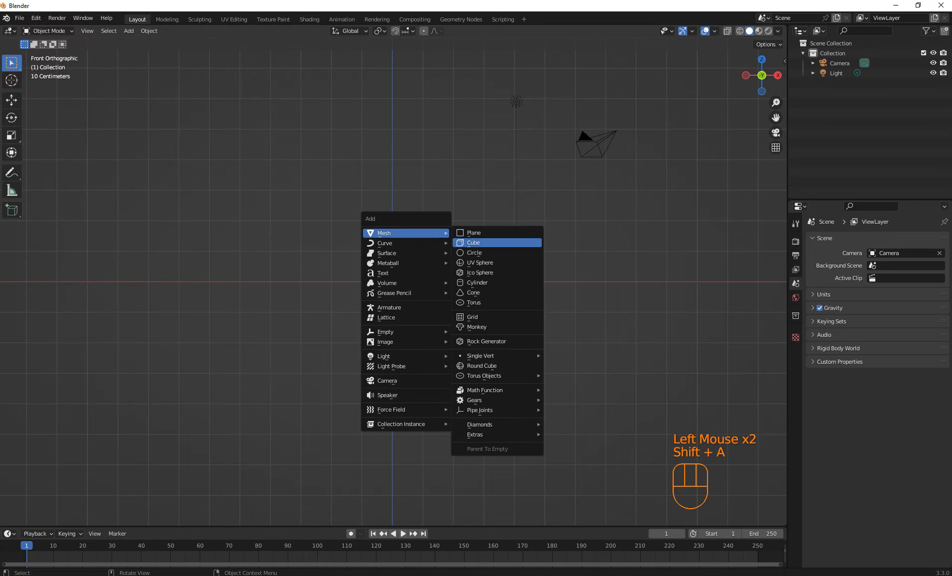
{"action": "mouse_move", "coordinate": [480, 356]}
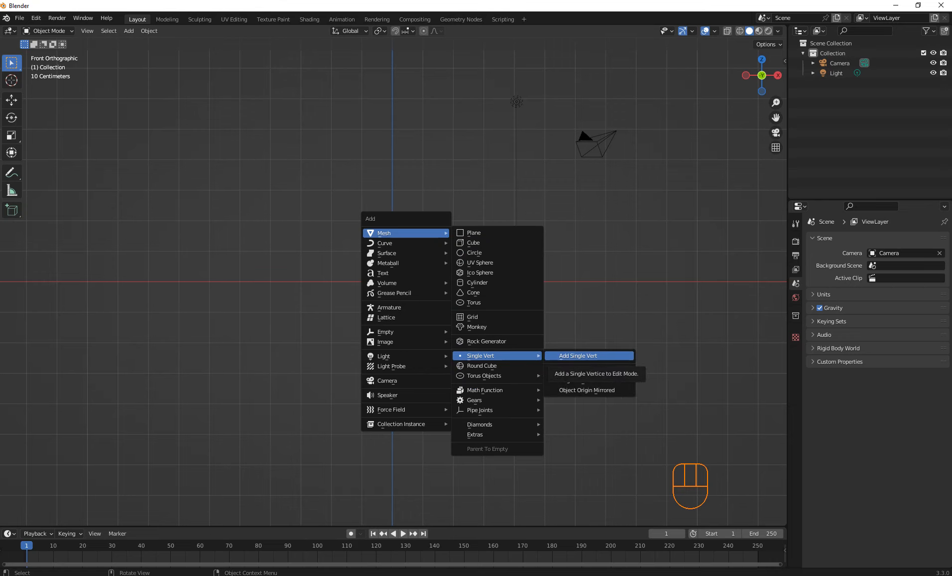
{"action": "left_click", "coordinate": [578, 356]}
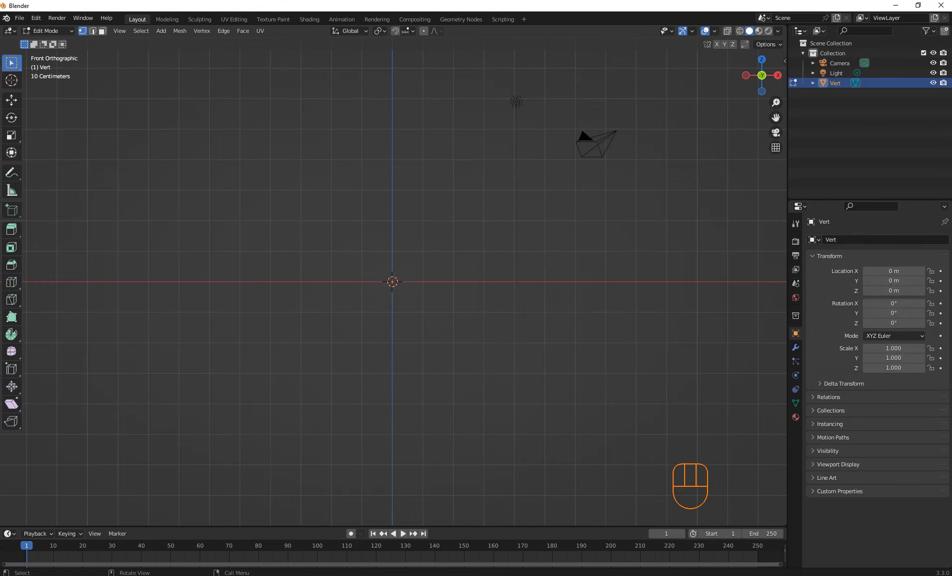
{"action": "key", "text": "Tab"}
{"action": "key", "text": "Tab"}
Extrude the origin vertex a short way toward negative X and slightly upward to start the vase profile's base.
{"action": "left_click", "coordinate": [392, 282]}
{"action": "key", "text": "e"}
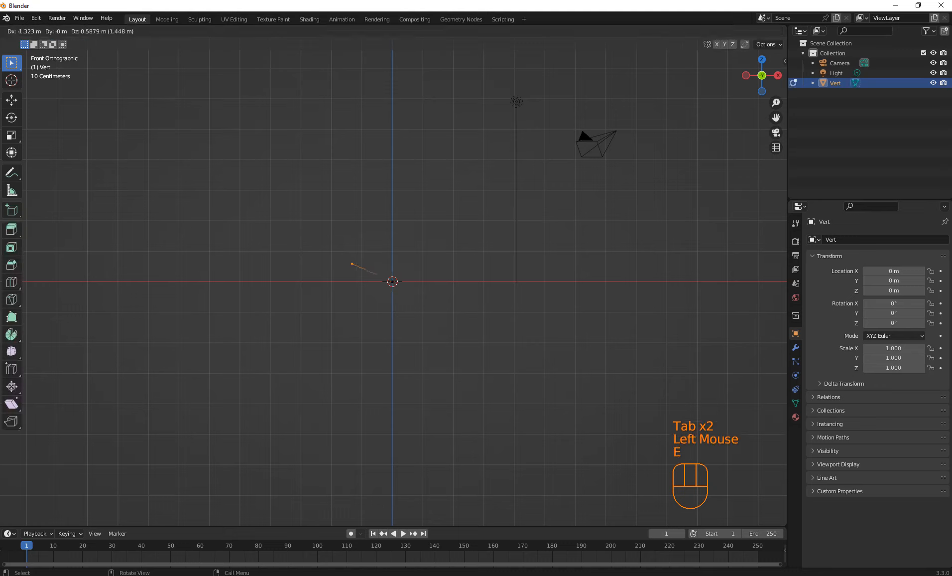
{"action": "left_click", "coordinate": [357, 269]}
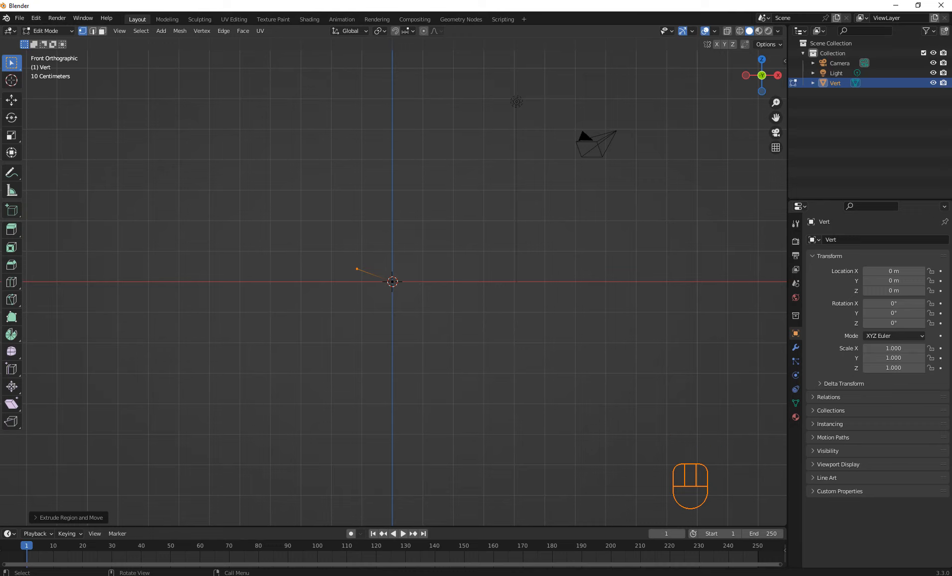
{"action": "left_click_drag", "start_coordinate": [394, 283], "coordinate": [216, 68]}
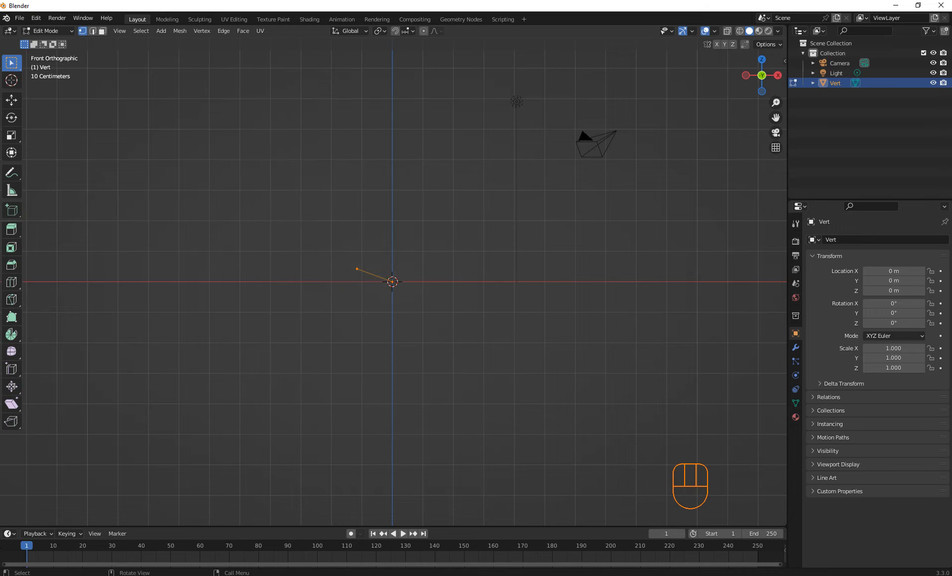
{"action": "key", "text": "e"}
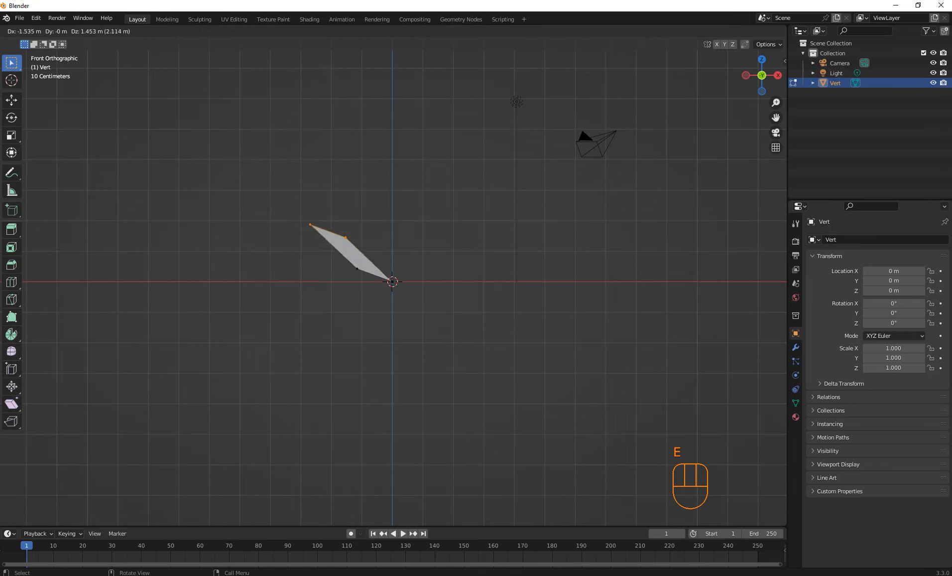
{"action": "key", "text": "Escape"}
Extrude the profile's outer end vertex three times, curving outward and then upward to form the lower outer wall.
{"action": "left_click", "coordinate": [356, 269]}
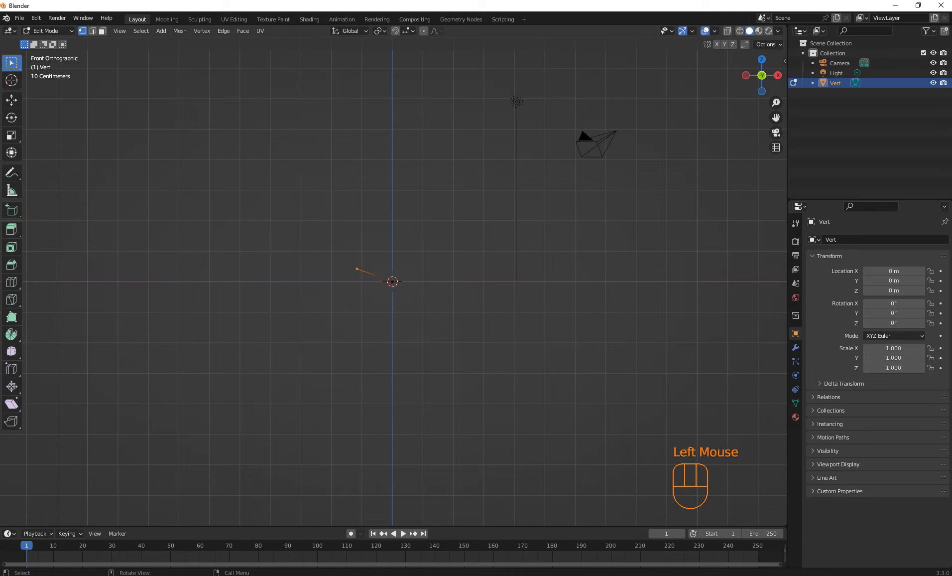
{"action": "key", "text": "e"}
{"action": "left_click", "coordinate": [310, 243]}
{"action": "key", "text": "e"}
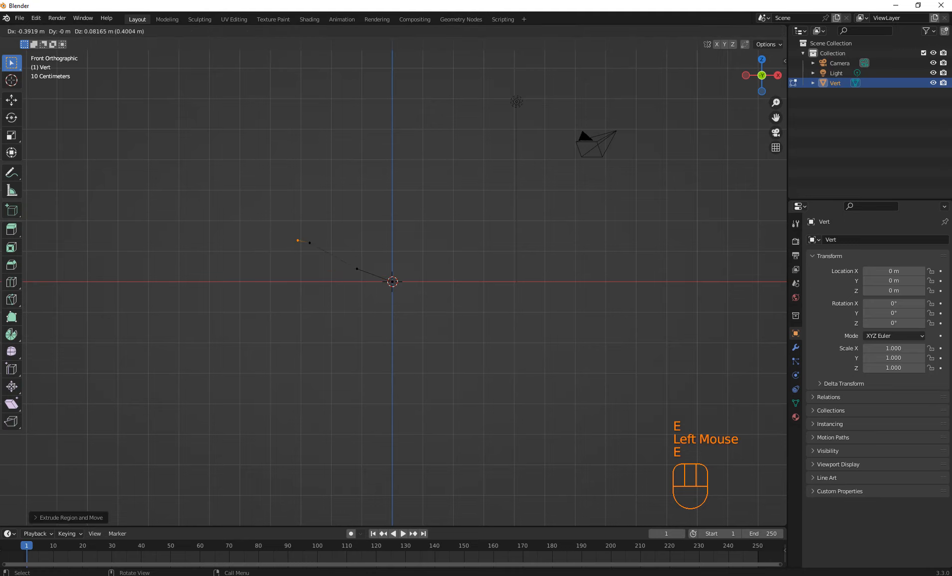
{"action": "key", "text": "e"}
{"action": "left_click", "coordinate": [286, 195]}
{"action": "key", "text": "e"}
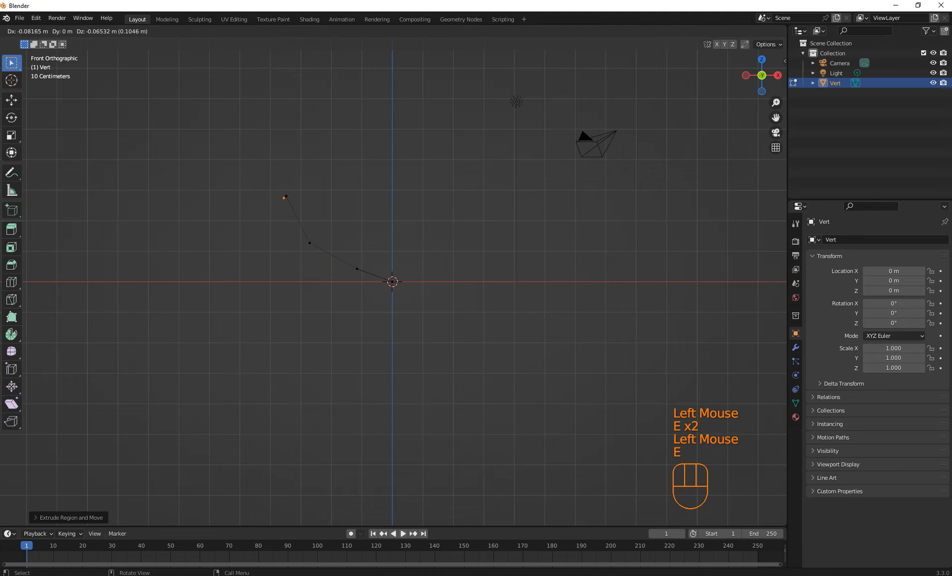
{"action": "left_click", "coordinate": [284, 143]}
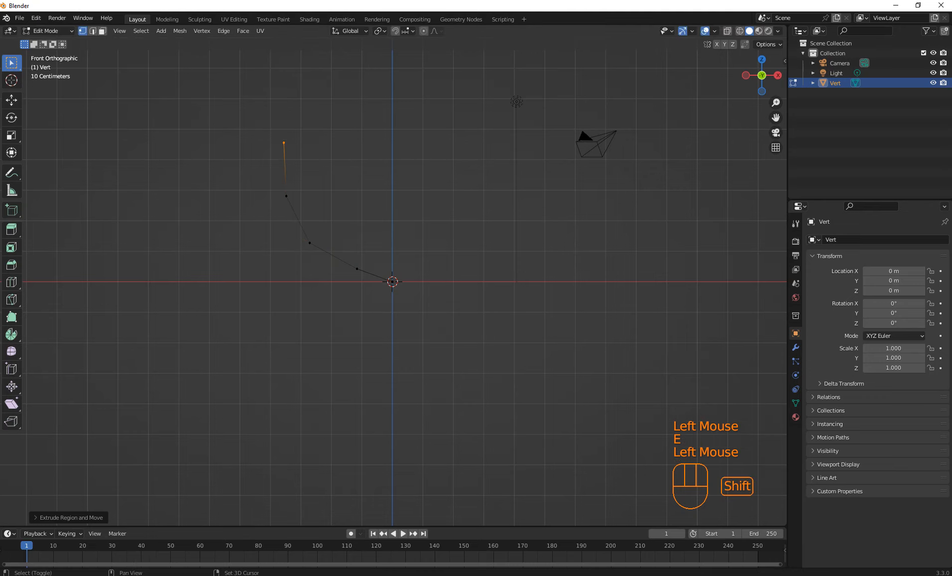
Extrude three more outer-wall vertices upward, going inward for a waist, outward for a bulge and inward again.
{"action": "middle_click_drag", "start_coordinate": [284, 143], "coordinate": [294, 267], "text": "shift"}
{"action": "key", "text": "e"}
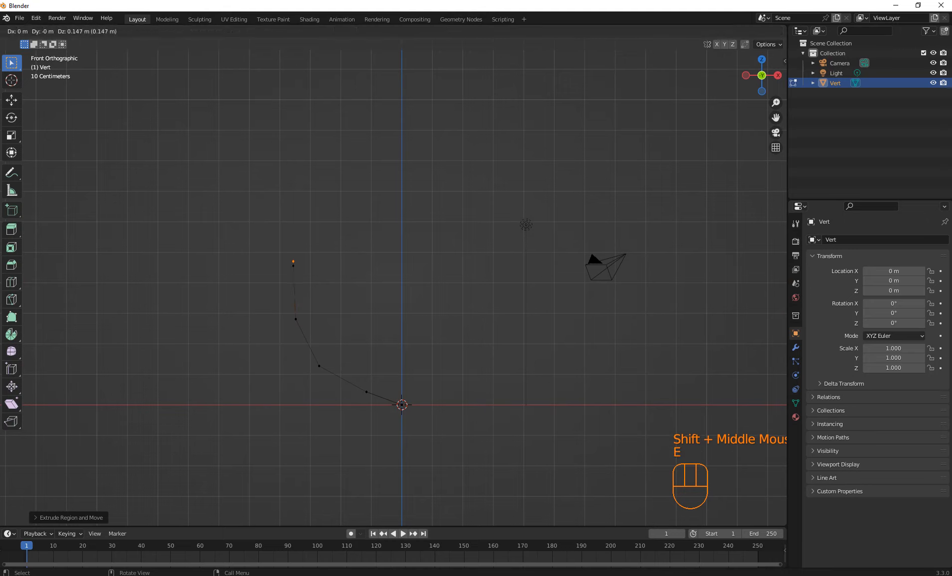
{"action": "left_click", "coordinate": [312, 222]}
{"action": "key", "text": "e"}
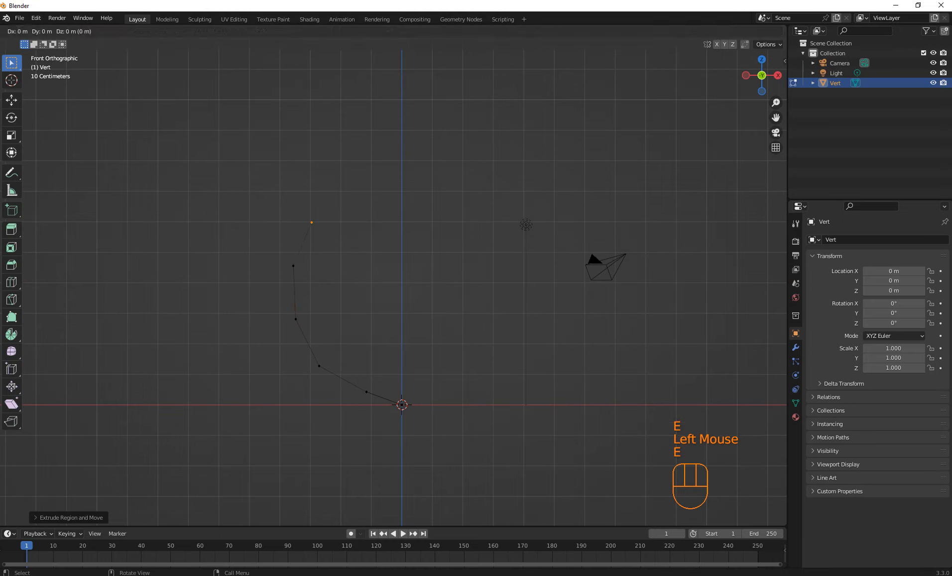
{"action": "left_click", "coordinate": [292, 188]}
{"action": "key", "text": "e"}
{"action": "left_click", "coordinate": [308, 161]}
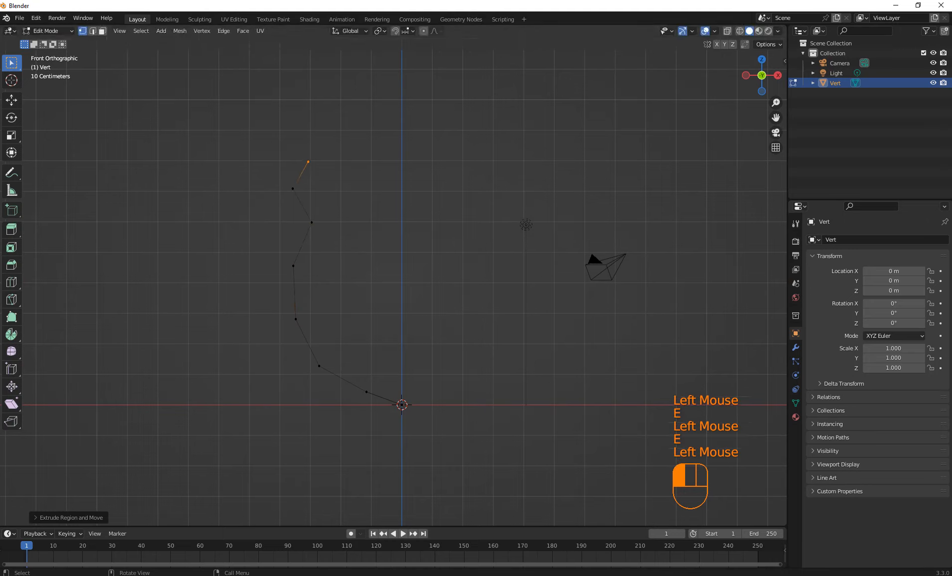
Extrude the upper outer wall with a short vertical neck, flaring outward and rising to the outer side of the rim.
{"action": "key", "text": "e"}
{"action": "left_click", "coordinate": [309, 139]}
{"action": "key", "text": "e"}
{"action": "left_click", "coordinate": [286, 125]}
{"action": "key", "text": "e"}
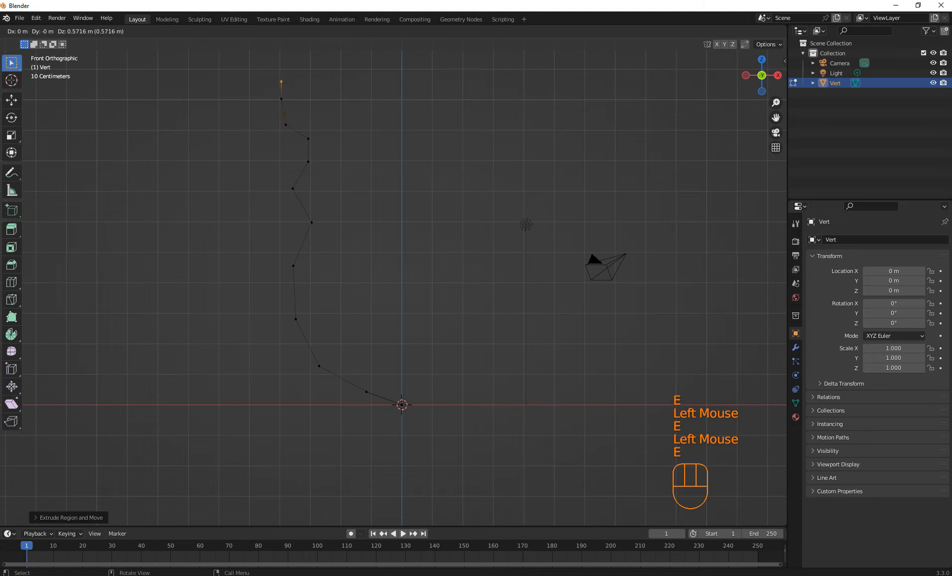
{"action": "key", "text": "e"}
{"action": "left_click", "coordinate": [286, 68]}
Extrude the profile over the top of the rim and down its inner side to just below the lip.
{"action": "key", "text": "e"}
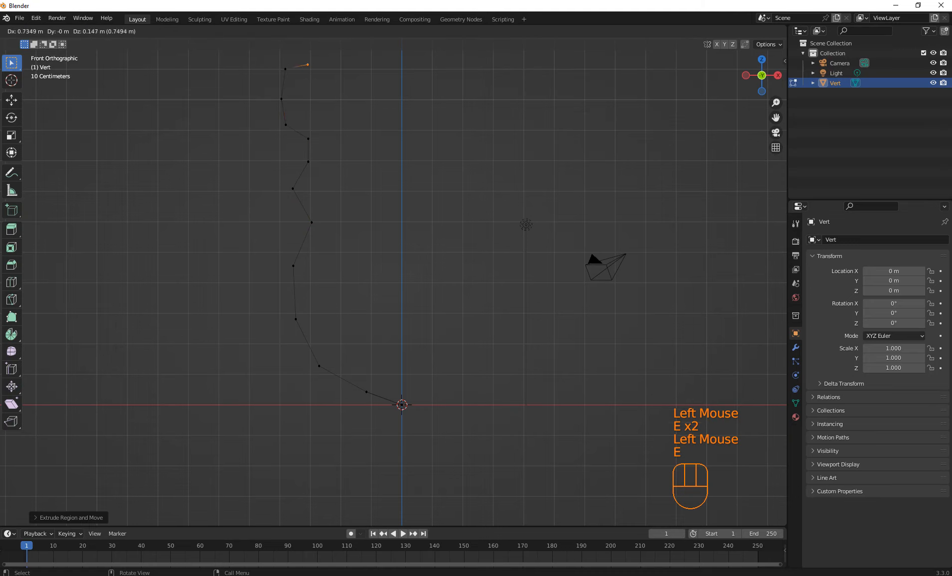
{"action": "left_click", "coordinate": [315, 60]}
{"action": "key", "text": "e"}
{"action": "left_click", "coordinate": [336, 77]}
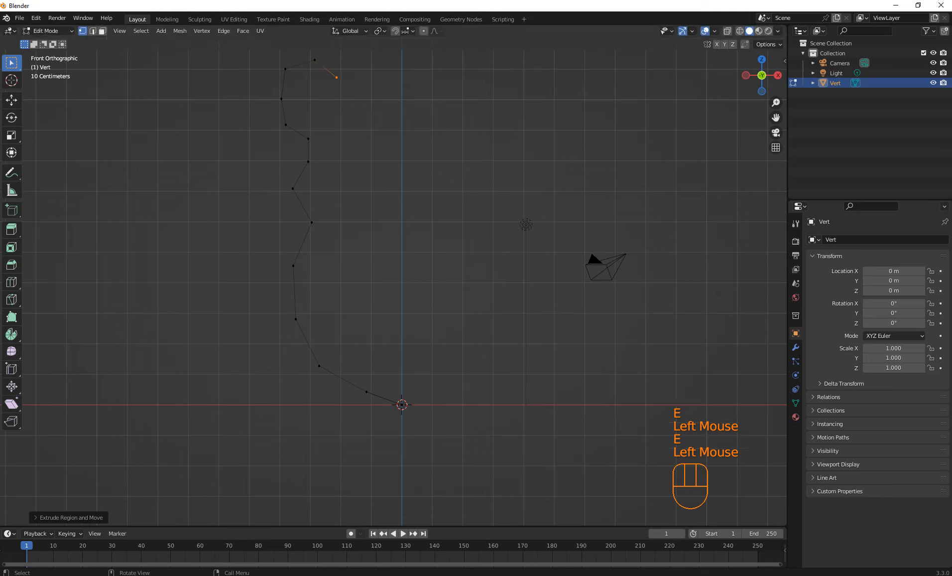
{"action": "key", "text": "e"}
{"action": "key", "text": "e"}
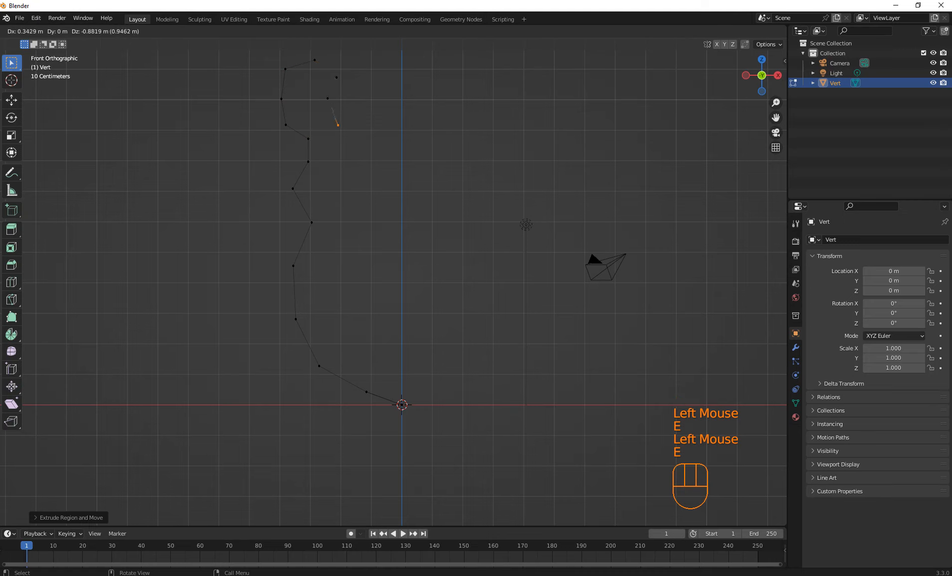
{"action": "left_click", "coordinate": [317, 118]}
Extrude four inner-wall vertices downward from below the rim to the waist, roughly following the outer contour.
{"action": "key", "text": "e"}
{"action": "left_click", "coordinate": [333, 185]}
{"action": "key", "text": "e"}
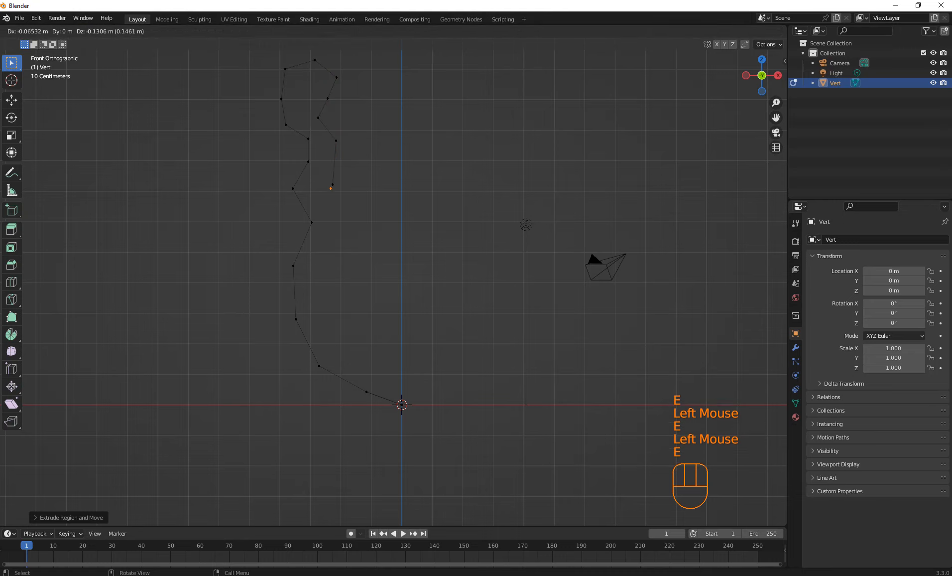
{"action": "left_click", "coordinate": [324, 201]}
{"action": "key", "text": "e"}
{"action": "left_click", "coordinate": [332, 227]}
Extrude the lower inner wall downward and curve it inward along the base, ending on the Z axis above the origin.
{"action": "key", "text": "e"}
{"action": "left_click", "coordinate": [319, 267]}
{"action": "key", "text": "e"}
{"action": "left_click", "coordinate": [321, 315]}
{"action": "key", "text": "e"}
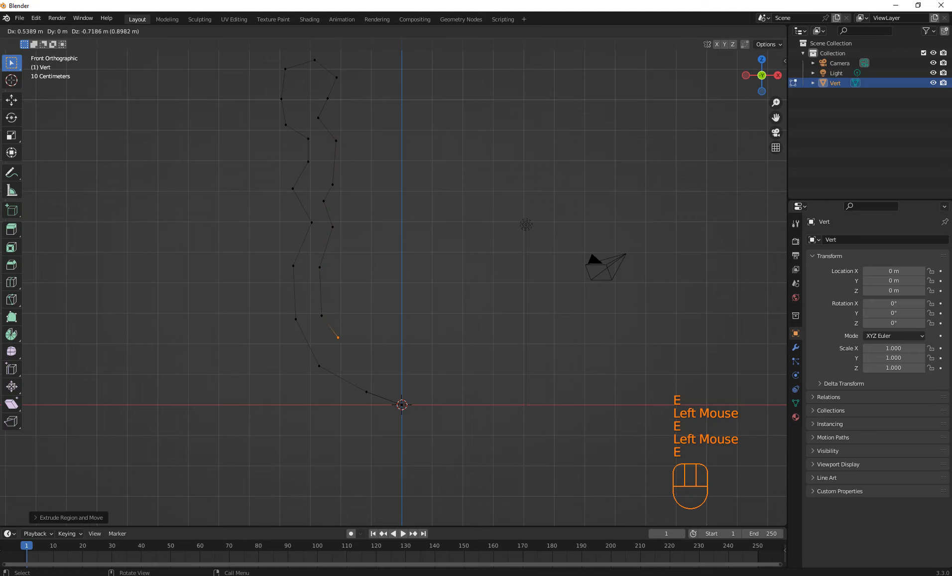
{"action": "left_click", "coordinate": [350, 352]}
{"action": "key", "text": "e"}
{"action": "left_click", "coordinate": [394, 370]}
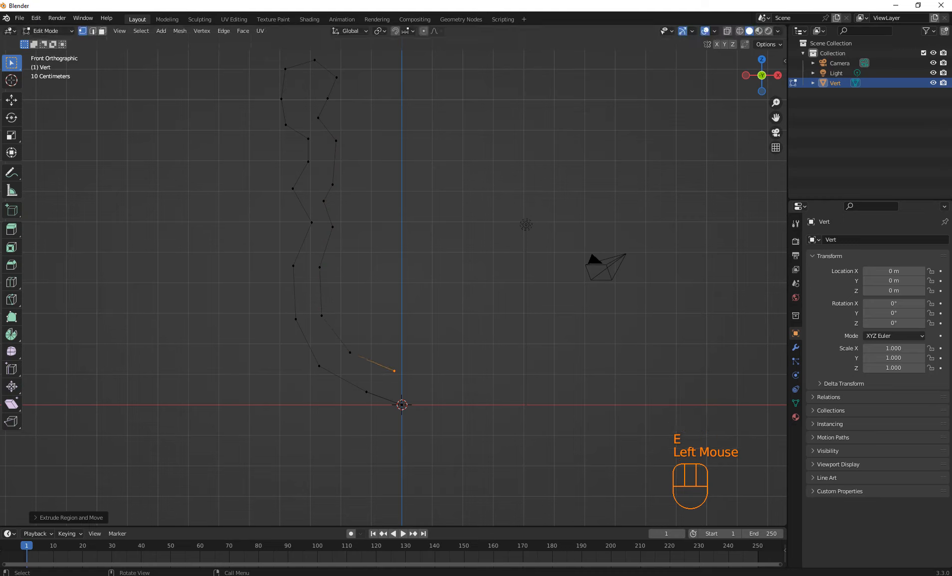
{"action": "key", "text": "e"}
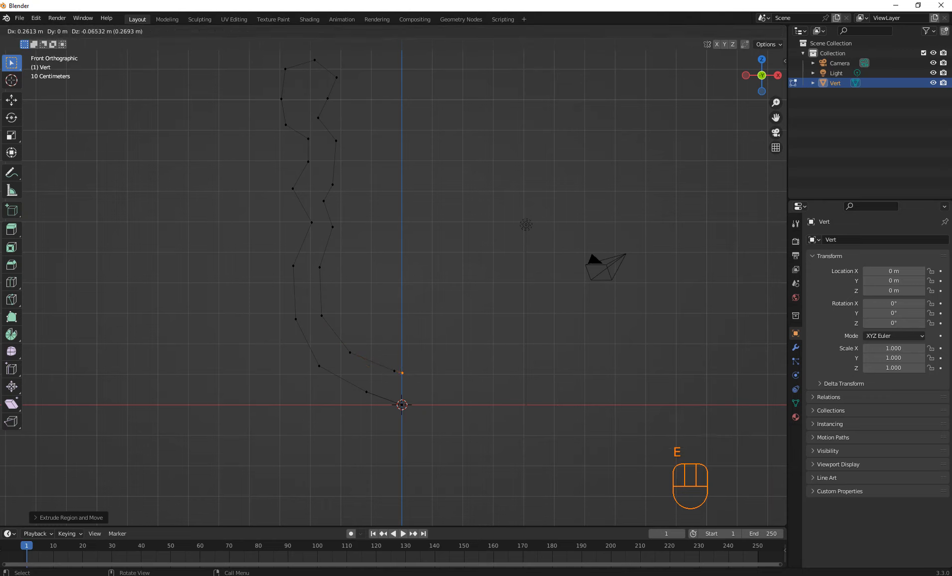
{"action": "left_click", "coordinate": [401, 372]}
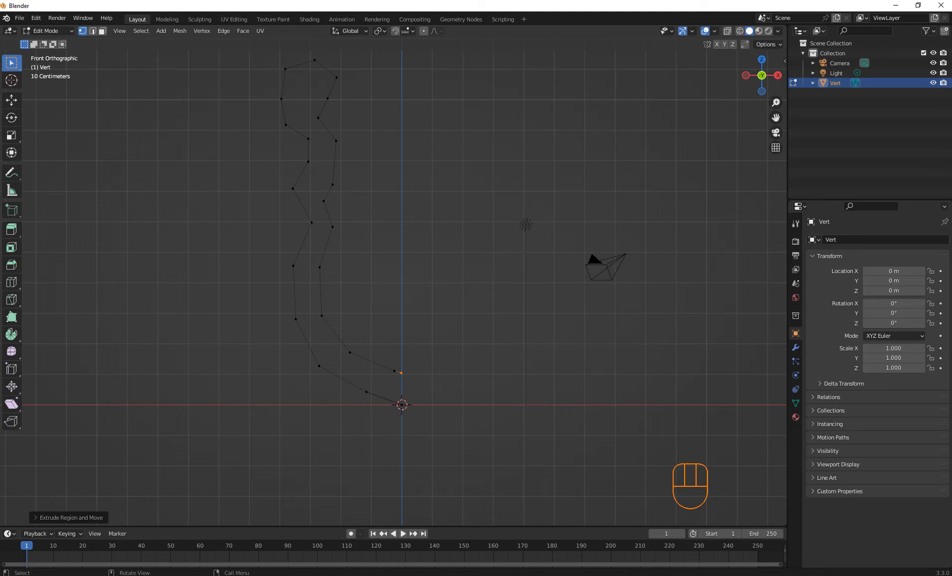
Select the whole vase profile and add a Screw modifier to it.
{"action": "scroll", "coordinate": [404, 288], "scroll_direction": "down", "scroll_amount": 2}
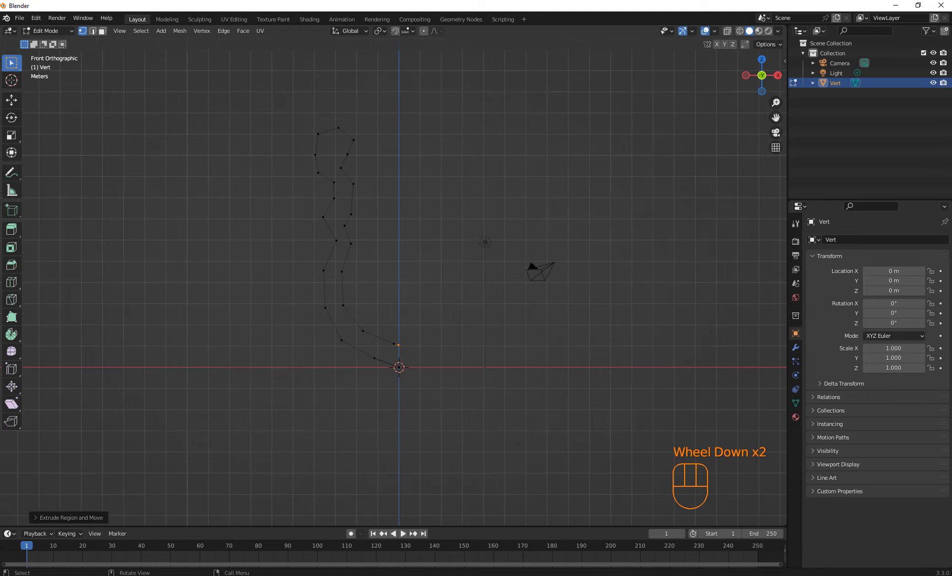
{"action": "left_click_drag", "start_coordinate": [266, 112], "coordinate": [471, 405]}
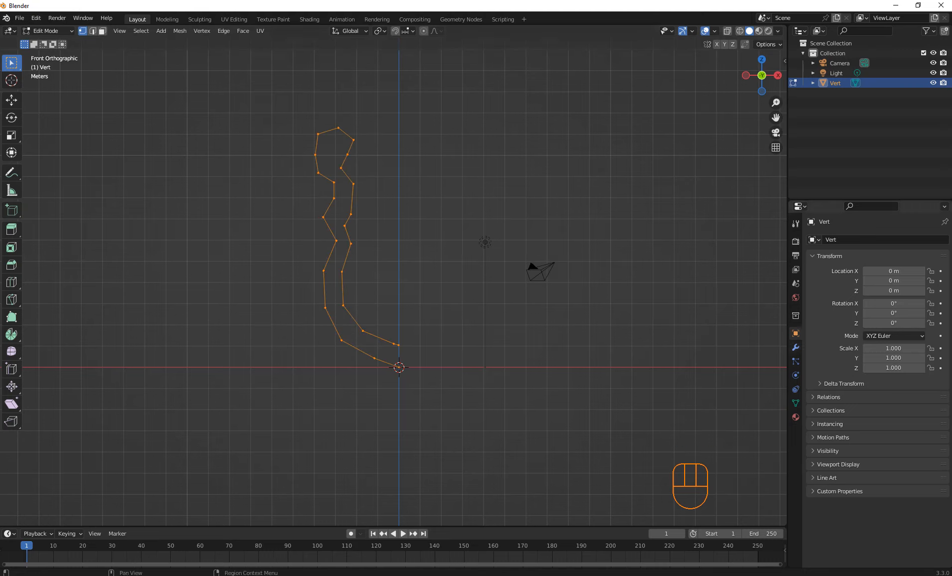
{"action": "left_click", "coordinate": [795, 347]}
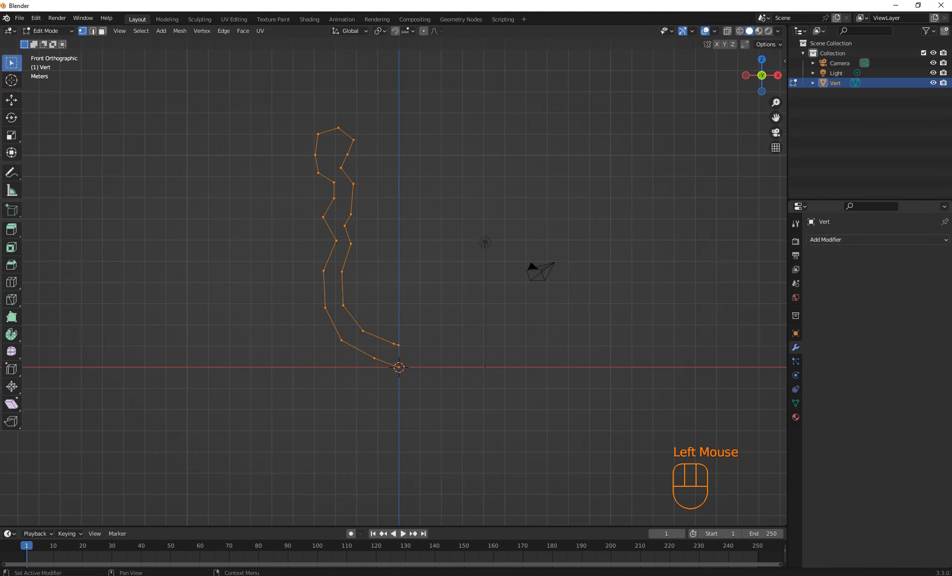
{"action": "left_click", "coordinate": [846, 240]}
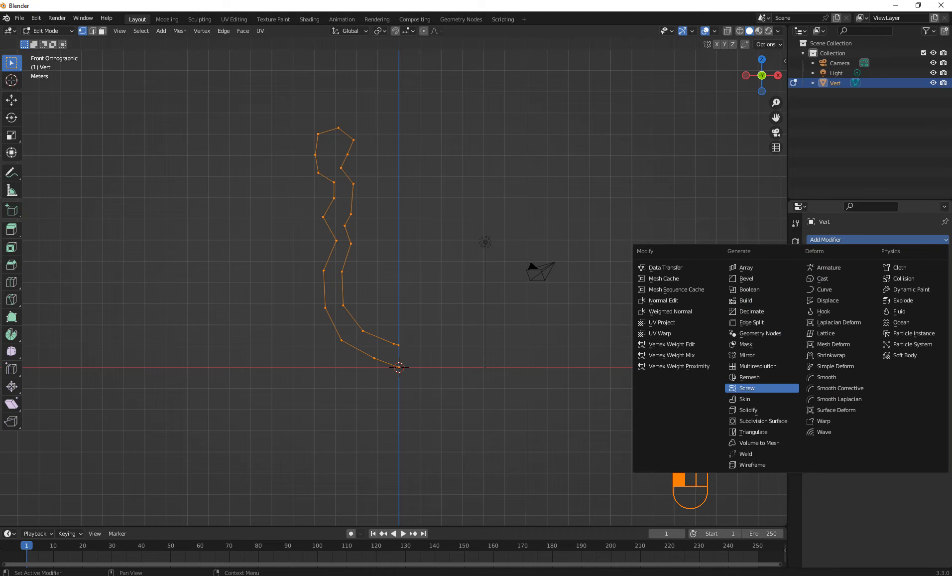
{"action": "left_click", "coordinate": [747, 388]}
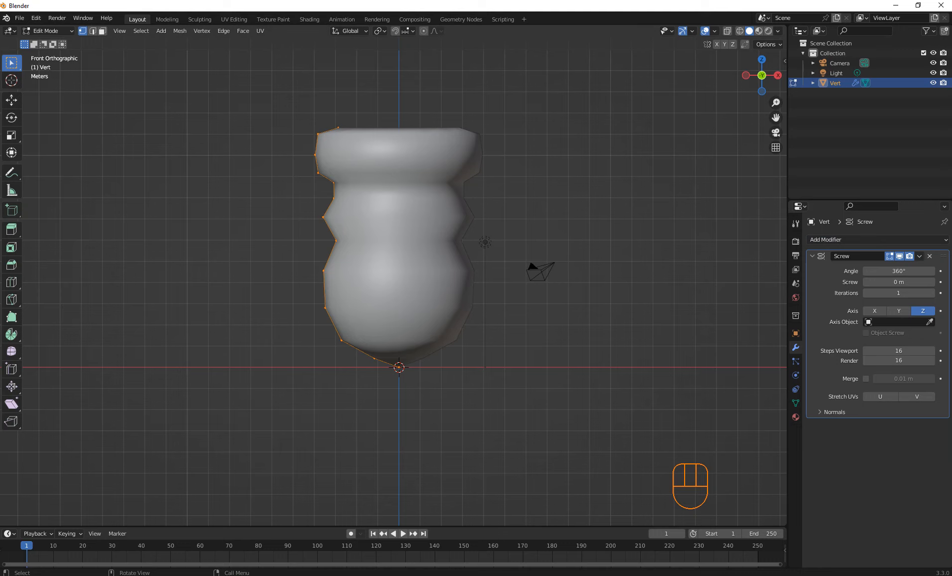
With X-ray and proportional editing on, move both walls' waist vertices about 1.7 m outward along X, using a proportional size of about 4.2 m.
{"action": "left_click", "coordinate": [727, 31]}
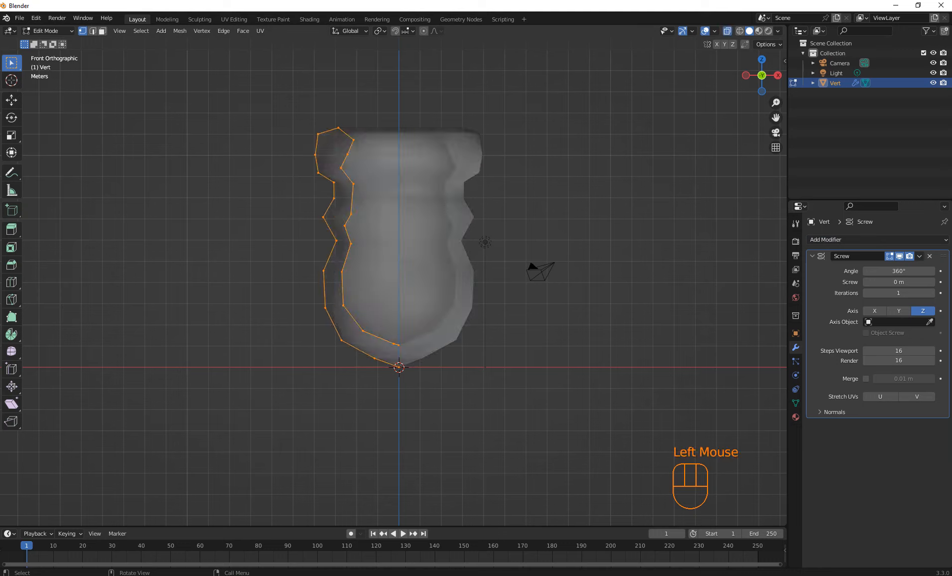
{"action": "mouse_move", "coordinate": [385, 199]}
{"action": "left_mouse_down"}
{"action": "mouse_move", "coordinate": [291, 257]}
{"action": "mouse_move", "coordinate": [286, 270]}
{"action": "left_mouse_up"}
{"action": "left_click", "coordinate": [351, 243]}
{"action": "left_click_drag", "start_coordinate": [380, 223], "coordinate": [294, 271]}
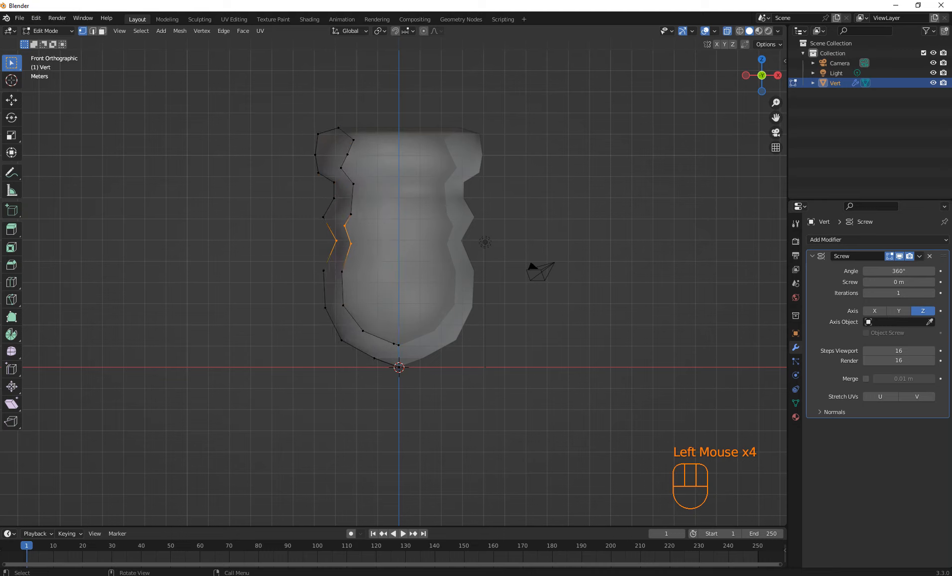
{"action": "left_click", "coordinate": [423, 31]}
{"action": "key", "text": "g"}
{"action": "key", "text": "x"}
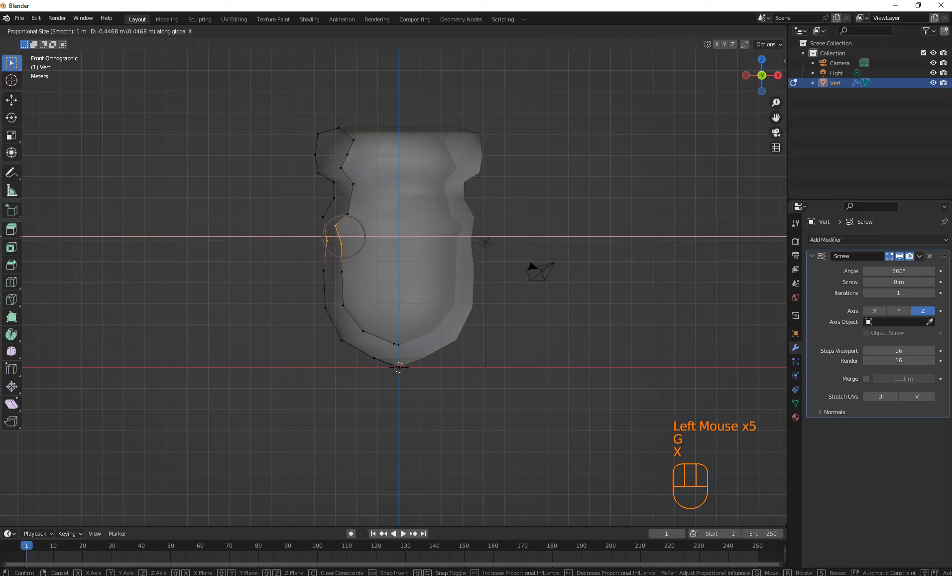
{"action": "scroll", "coordinate": [343, 237], "scroll_direction": "down", "scroll_amount": 9}
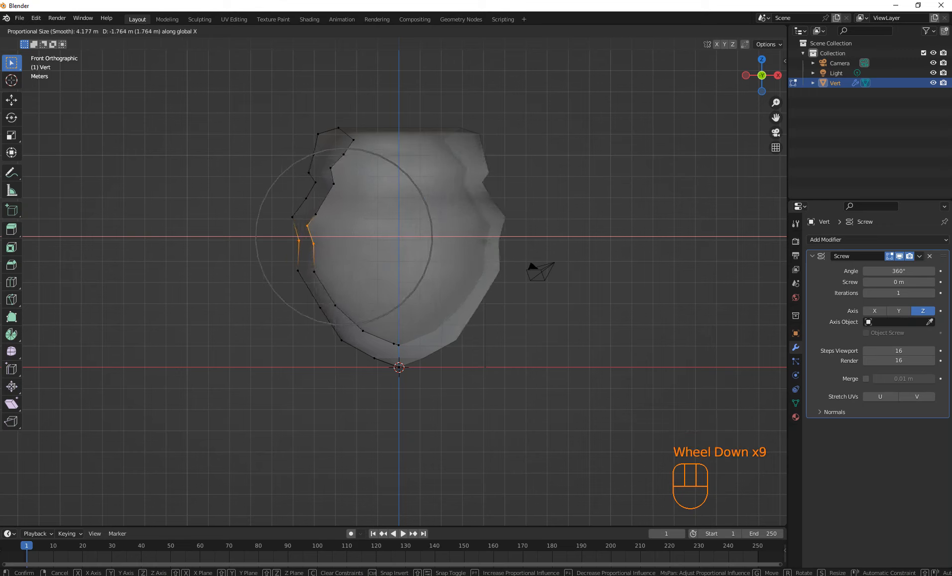
{"action": "left_click", "coordinate": [347, 269]}
Using proportional editing, move both walls' lower vertices about 1.8 m outward and their mid-height vertices about 1.4 m outward and slightly up.
{"action": "left_click_drag", "start_coordinate": [346, 271], "coordinate": [293, 340]}
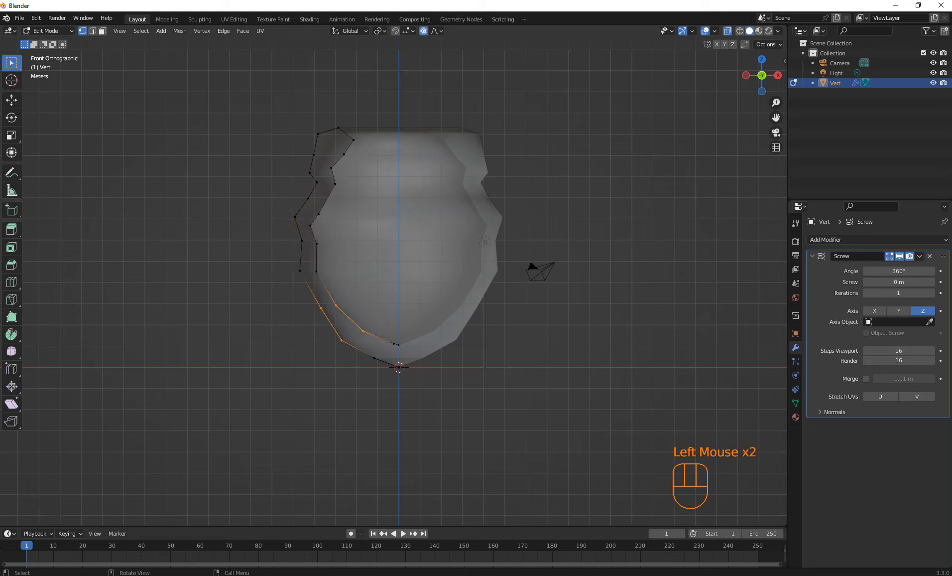
{"action": "key", "text": "g"}
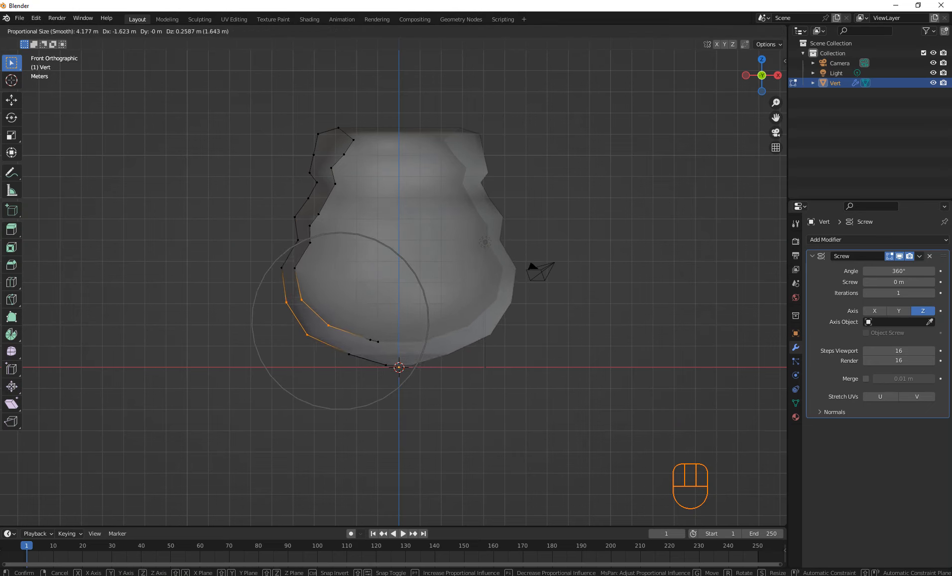
{"action": "left_click", "coordinate": [254, 335]}
{"action": "left_click_drag", "start_coordinate": [277, 219], "coordinate": [333, 244]}
{"action": "key", "text": "g"}
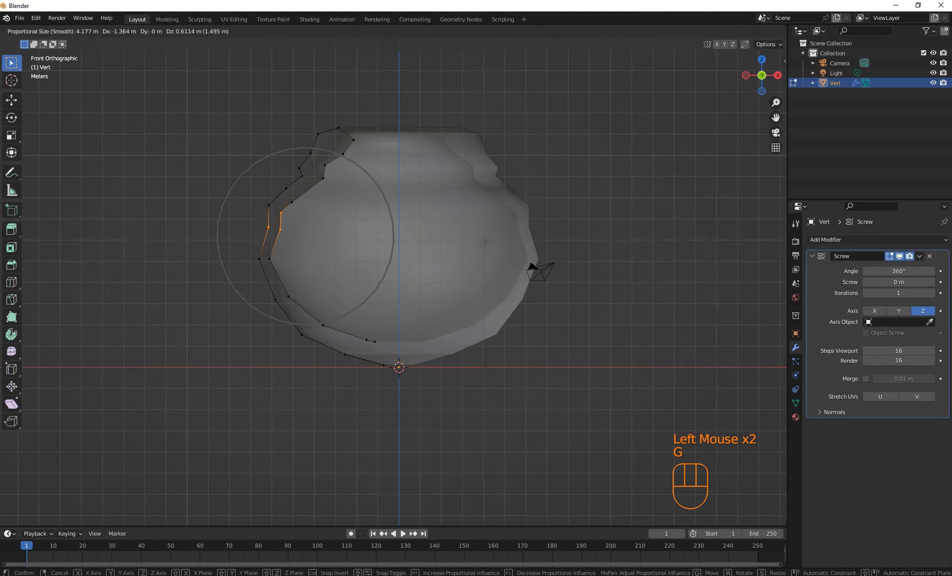
{"action": "left_click", "coordinate": [305, 234]}
Move both walls' upper vertices about 1 m outward, and the top rim vertices about 1.8 m outward and 0.6 m up.
{"action": "left_click_drag", "start_coordinate": [274, 160], "coordinate": [334, 183]}
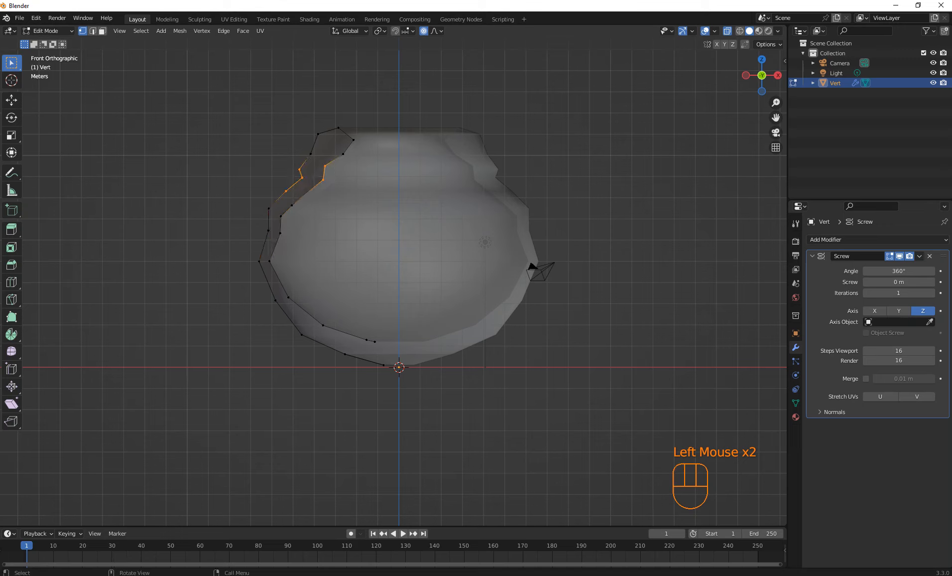
{"action": "key", "text": "g"}
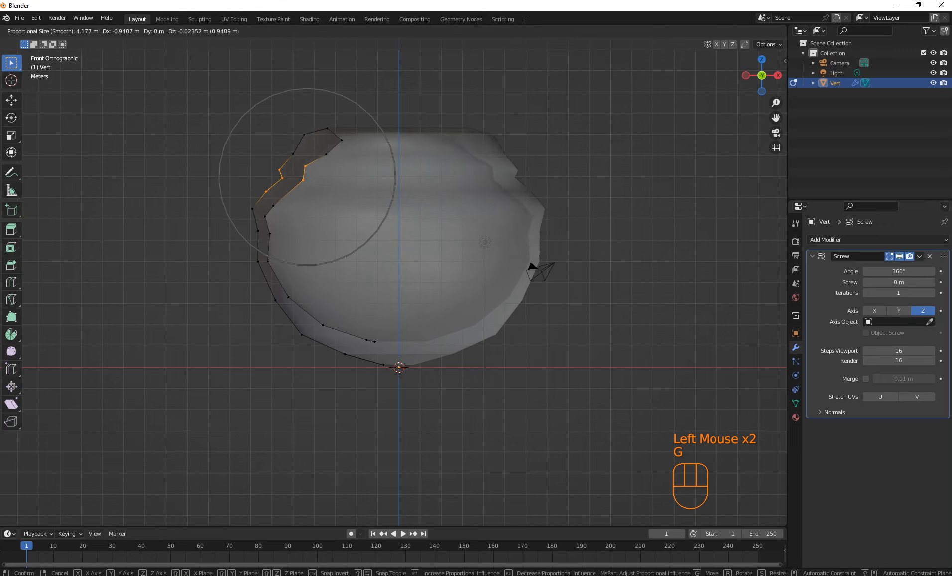
{"action": "left_click", "coordinate": [309, 170]}
{"action": "left_click_drag", "start_coordinate": [288, 115], "coordinate": [338, 136]}
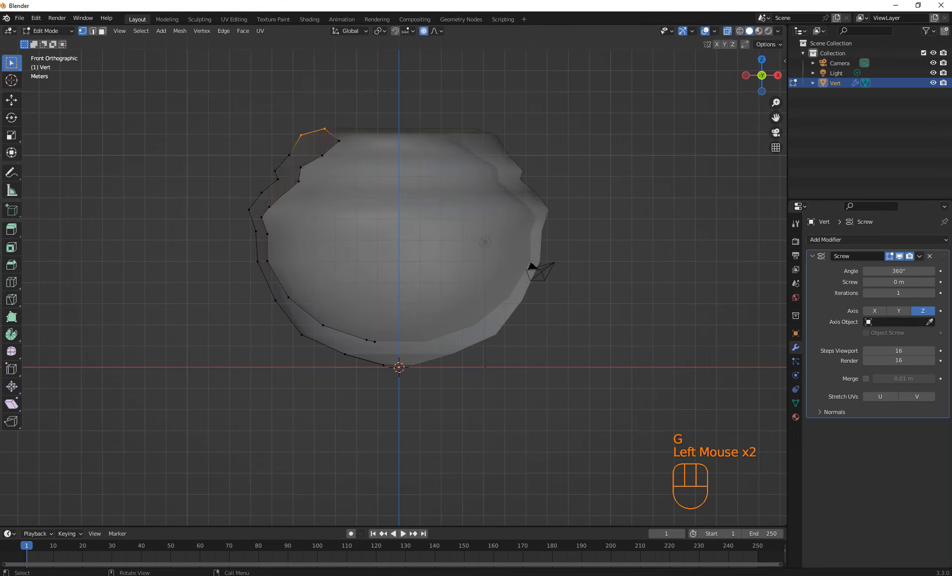
{"action": "key", "text": "g"}
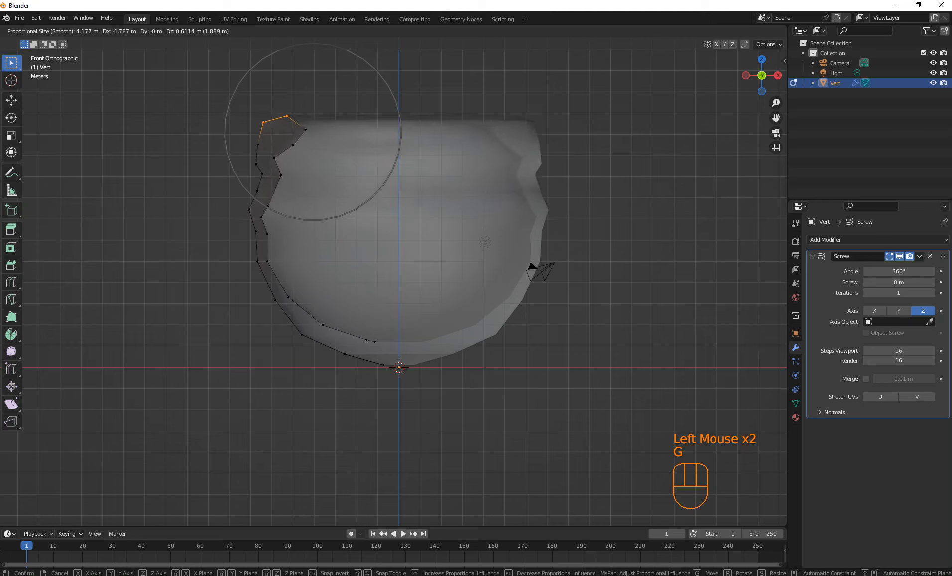
{"action": "left_click", "coordinate": [295, 123]}
Nudge two inner-wall vertices just beneath the rim outward and slightly upward, keeping proportional editing on.
{"action": "left_click", "coordinate": [270, 159]}
{"action": "key", "text": "g"}
{"action": "left_click", "coordinate": [268, 151]}
{"action": "left_click", "coordinate": [286, 139]}
{"action": "key", "text": "g"}
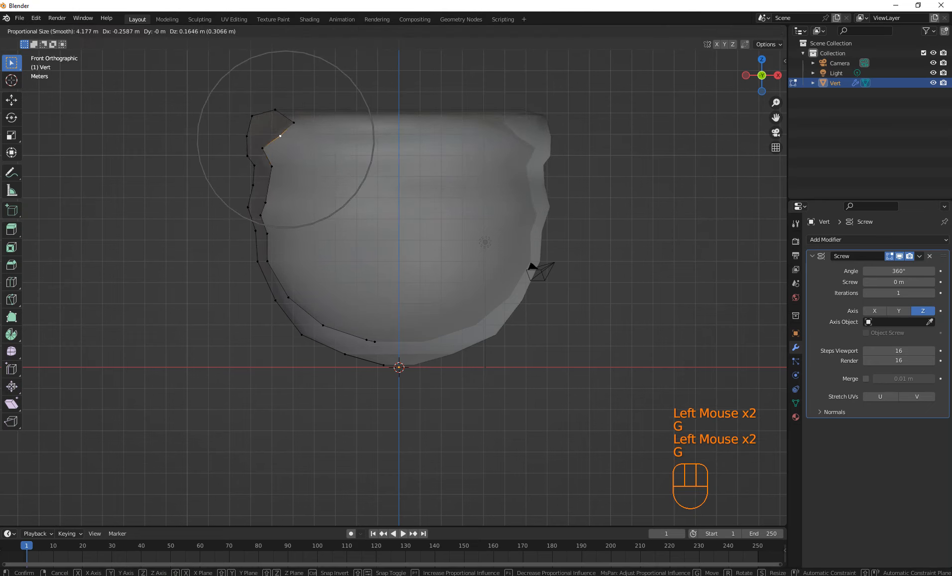
{"action": "left_click", "coordinate": [280, 135]}
Pull the lower corner vertices of both walls about 0.7 m outward and 0.5 m down, and return the inner base's end vertex to the Z axis.
{"action": "left_click_drag", "start_coordinate": [334, 265], "coordinate": [286, 324]}
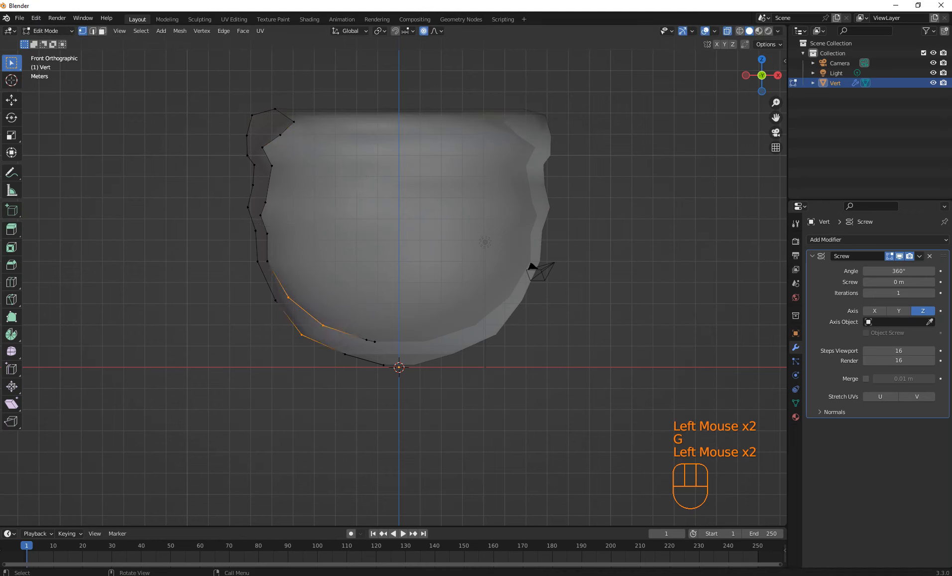
{"action": "key", "text": "g"}
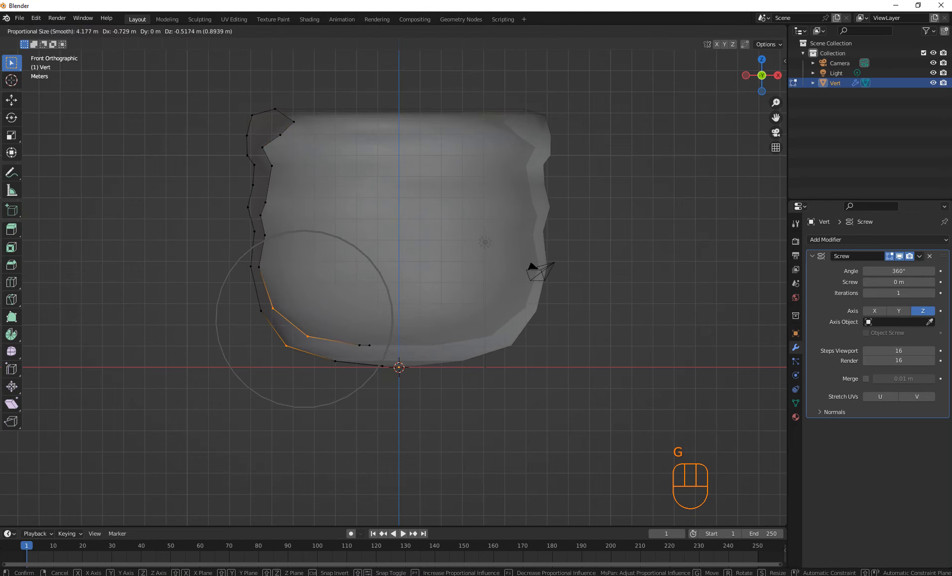
{"action": "left_click", "coordinate": [369, 345]}
{"action": "left_click", "coordinate": [370, 344]}
{"action": "key", "text": "g"}
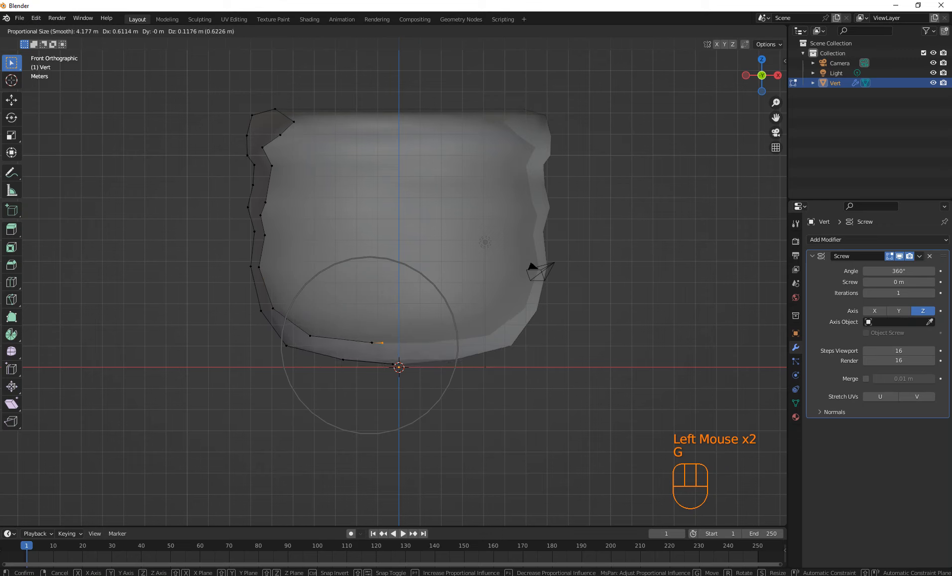
{"action": "left_click", "coordinate": [398, 344]}
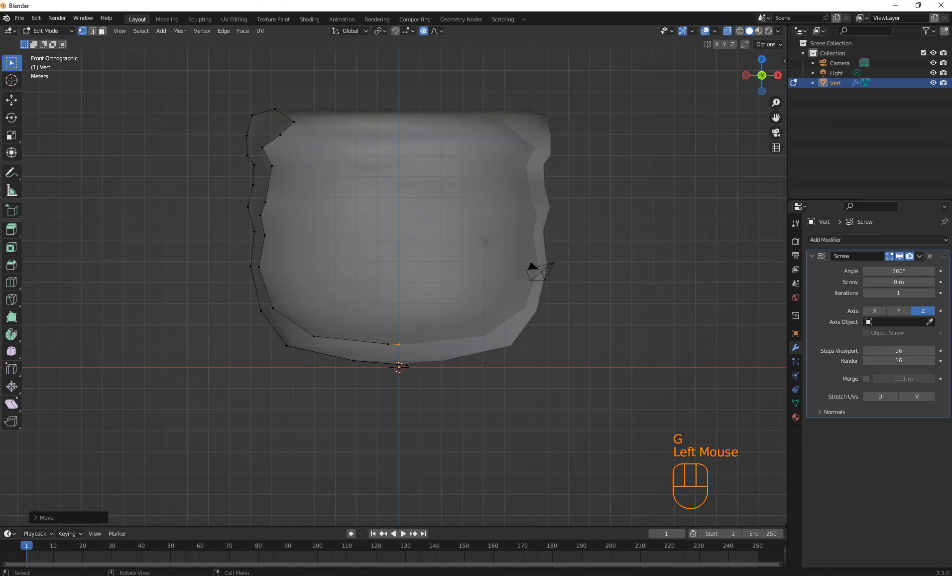
Turn off proportional editing and move the inner base vertex beside the Z axis about 1.7 m outward along the base.
{"action": "left_click", "coordinate": [388, 344]}
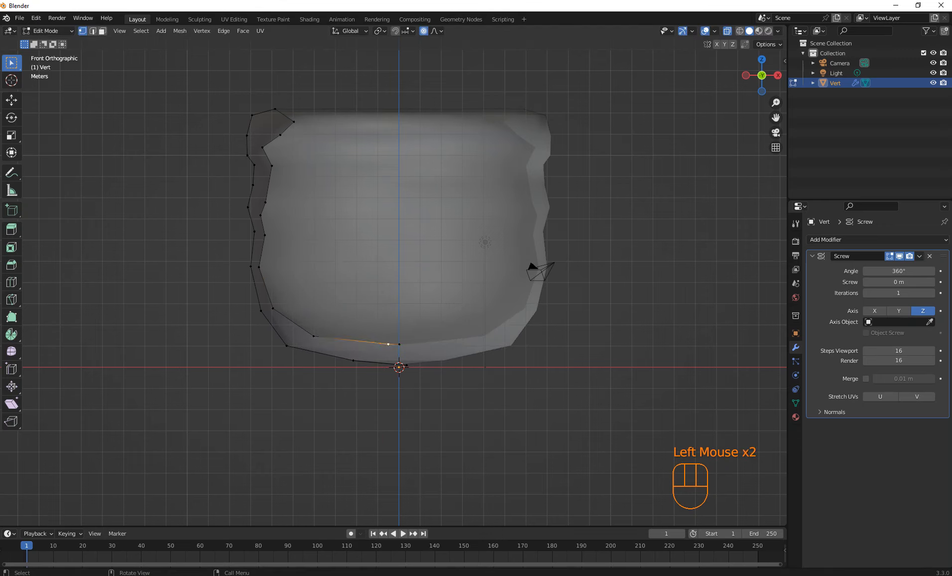
{"action": "left_click", "coordinate": [424, 30]}
{"action": "key", "text": "g"}
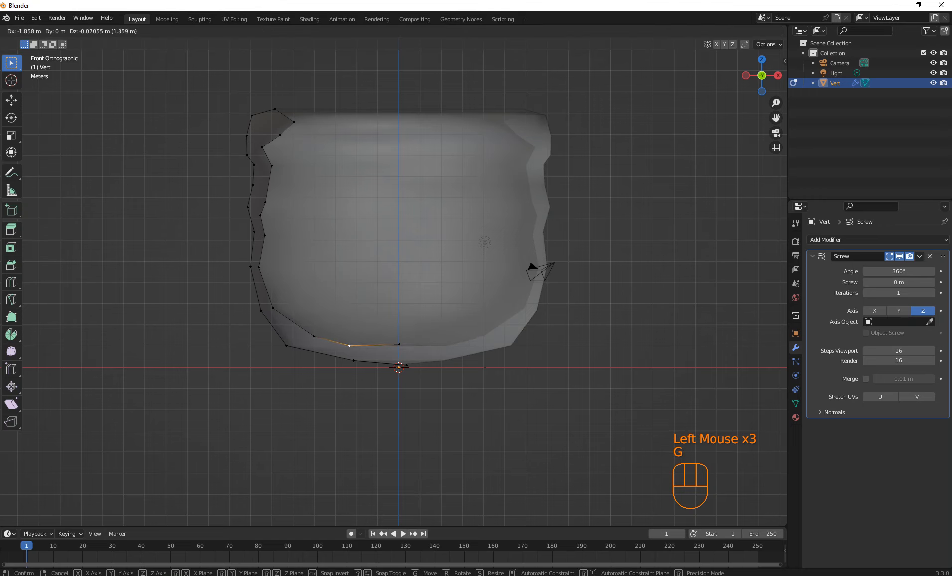
{"action": "left_click", "coordinate": [352, 342]}
Move the end vertices of the outer and inner base onto the Z axis, each level with its neighbouring base vertex.
{"action": "left_click_drag", "start_coordinate": [393, 351], "coordinate": [403, 388]}
{"action": "scroll", "coordinate": [403, 388], "scroll_direction": "up", "scroll_amount": 4}
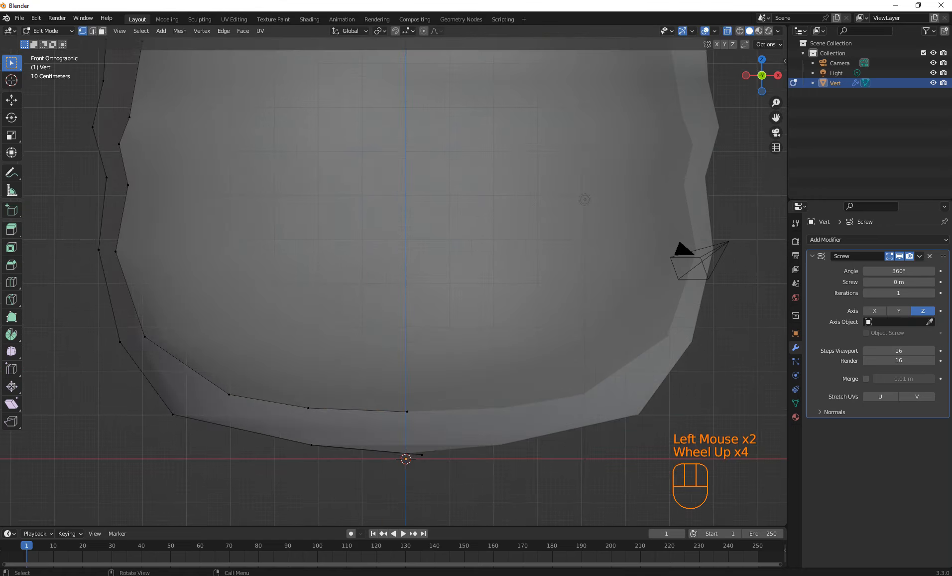
{"action": "left_click_drag", "start_coordinate": [404, 443], "coordinate": [426, 469]}
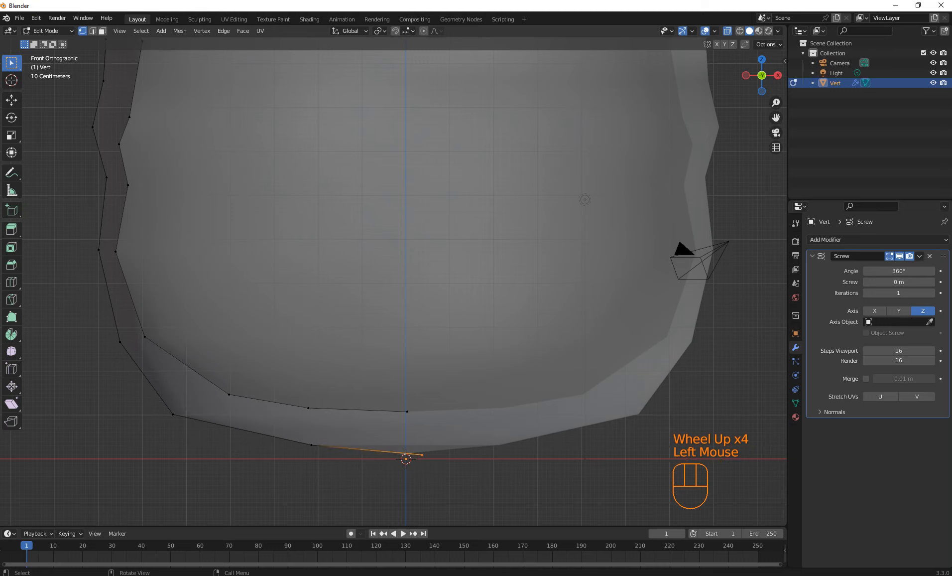
{"action": "key", "text": "g"}
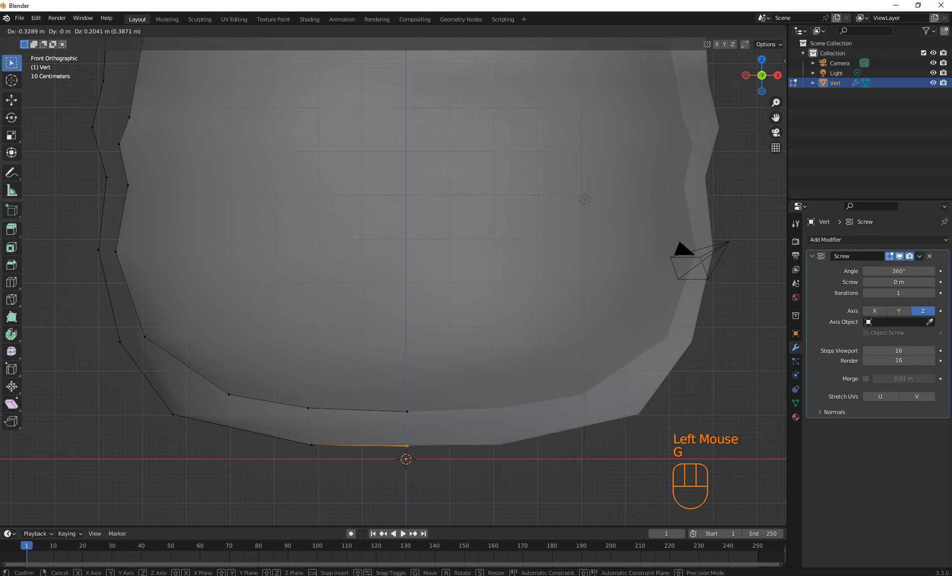
{"action": "left_click", "coordinate": [409, 460]}
{"action": "left_click_drag", "start_coordinate": [404, 396], "coordinate": [437, 438]}
{"action": "key", "text": "g"}
{"action": "key", "text": "g"}
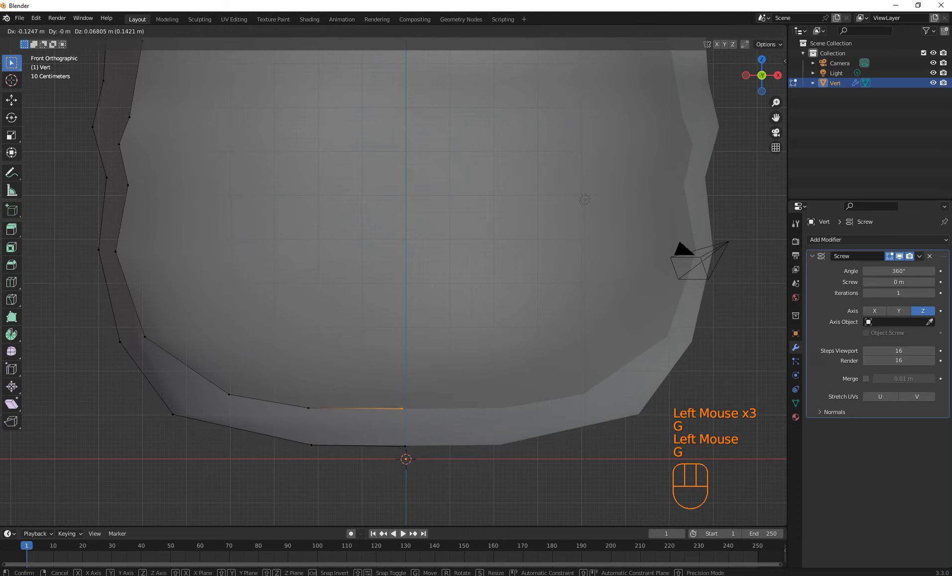
{"action": "left_click", "coordinate": [436, 438]}
Turn off X-ray and inspect the revolved vase as a solid from several sides.
{"action": "scroll", "coordinate": [393, 279], "scroll_direction": "down", "scroll_amount": 3}
{"action": "middle_click_drag", "start_coordinate": [393, 279], "coordinate": [428, 249]}
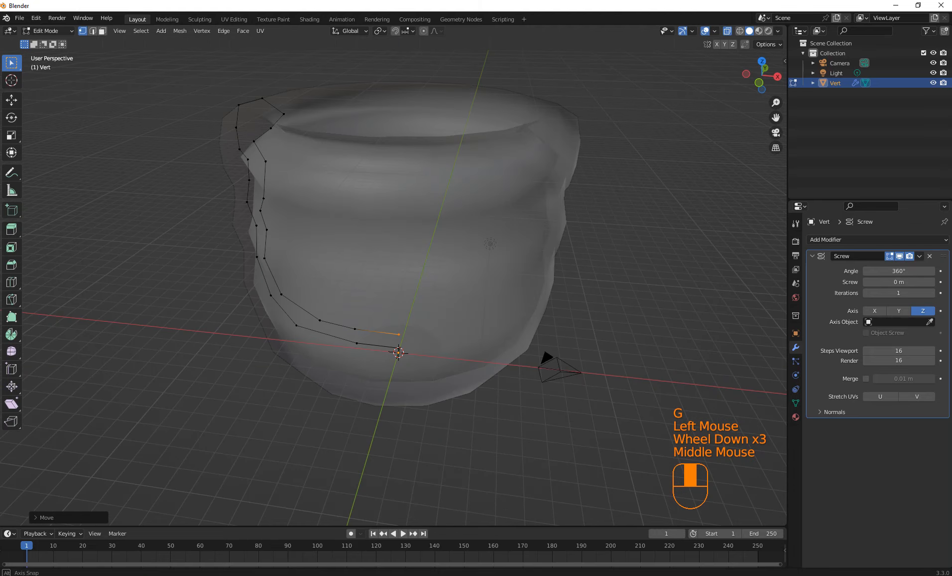
{"action": "left_click", "coordinate": [728, 31]}
{"action": "middle_click_drag", "start_coordinate": [573, 164], "coordinate": [339, 127]}
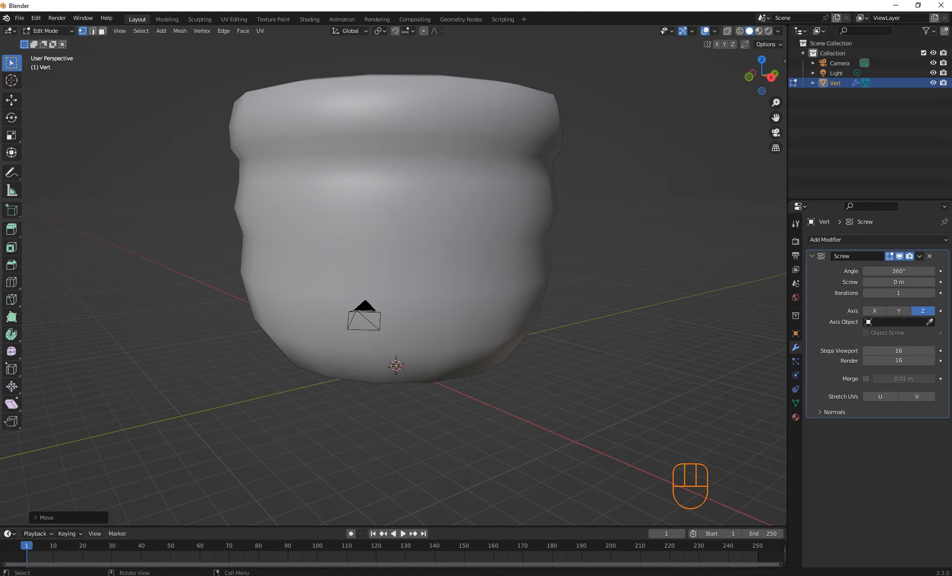
In front view, move the two outer vertices beneath the rim about 0.6 m inward and 0.4 m up to form a neck.
{"action": "key", "text": "KP_1"}
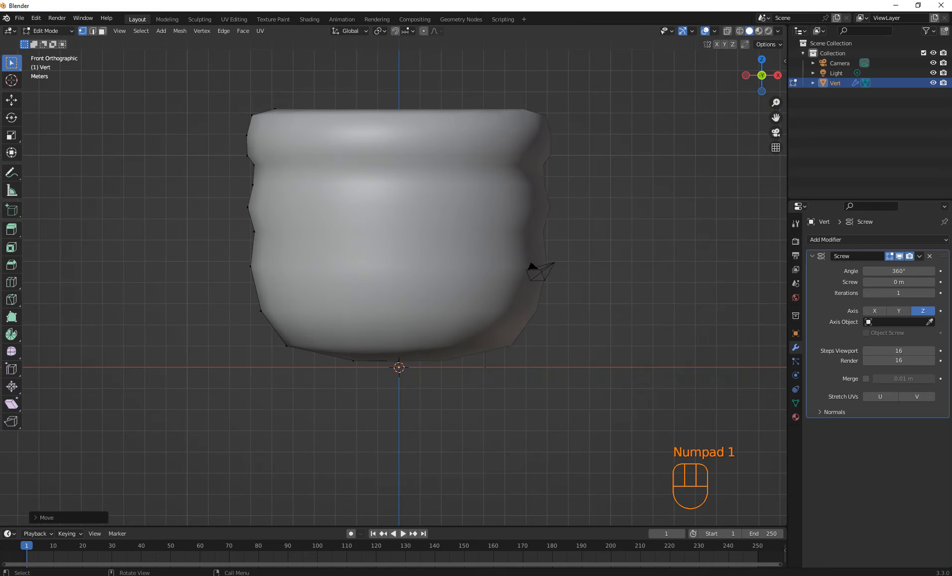
{"action": "left_click", "coordinate": [252, 162]}
{"action": "key", "text": "g"}
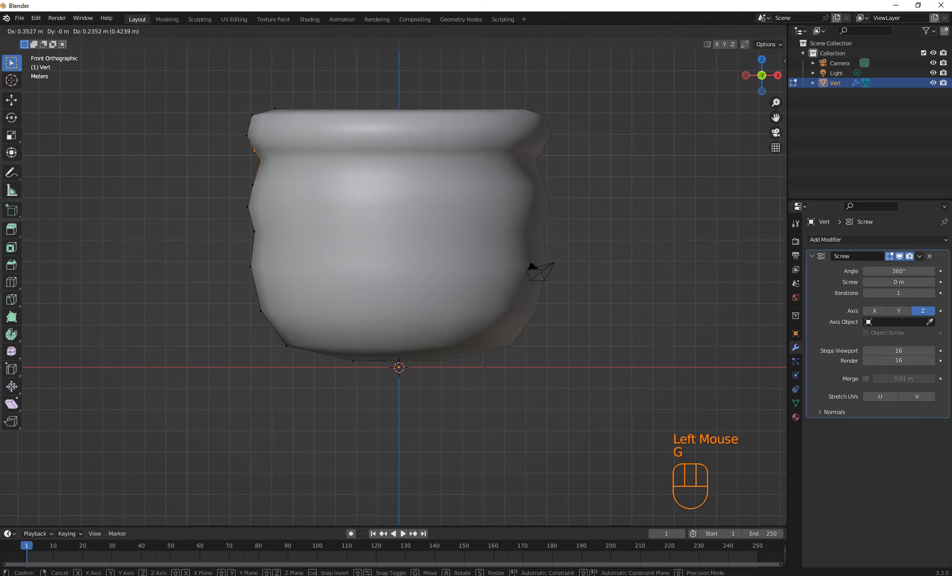
{"action": "left_click", "coordinate": [262, 145]}
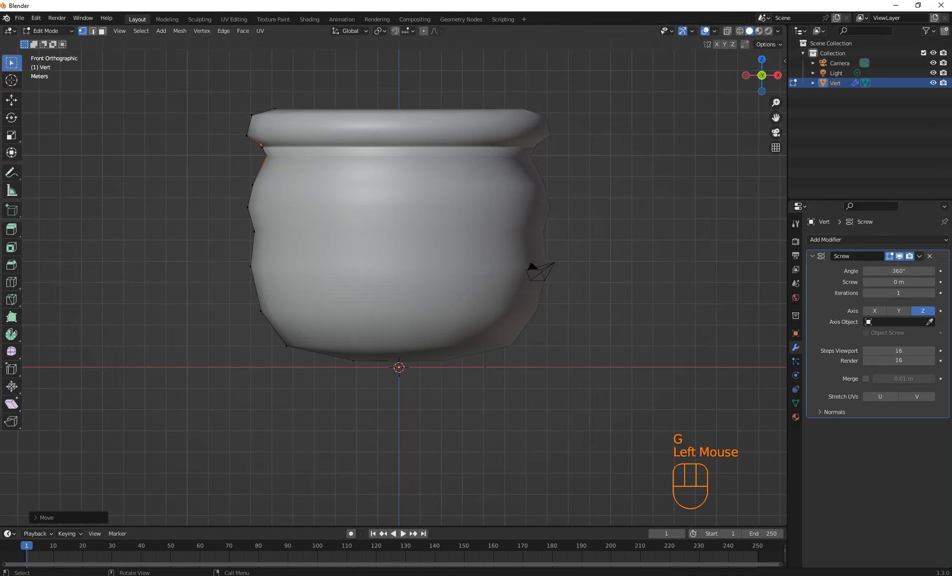
Raise the outer shoulder vertex below the neck about 0.2 m, and move the mid-body outer vertex about 0.5 m outward and slightly down.
{"action": "left_click", "coordinate": [252, 185]}
{"action": "key", "text": "g"}
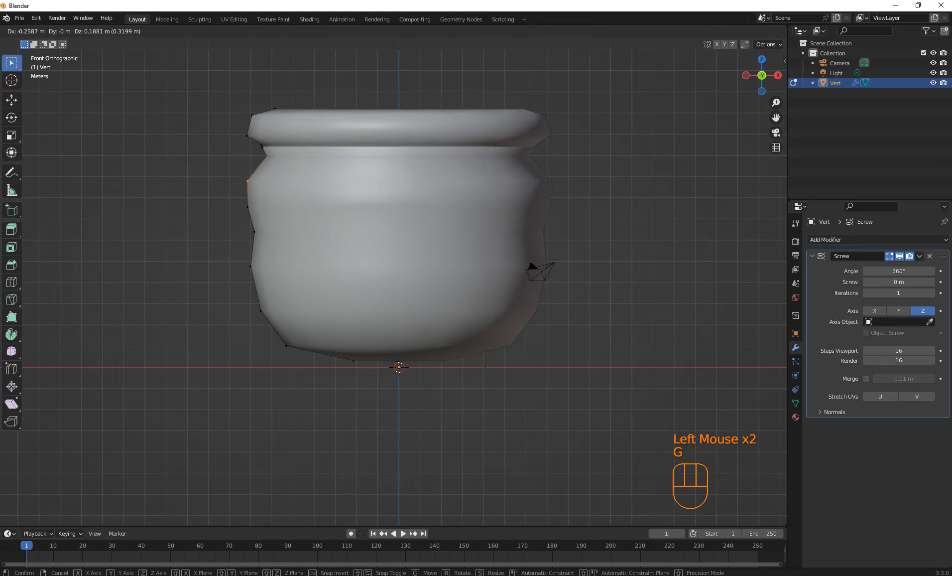
{"action": "left_click", "coordinate": [251, 181]}
{"action": "left_click", "coordinate": [250, 233]}
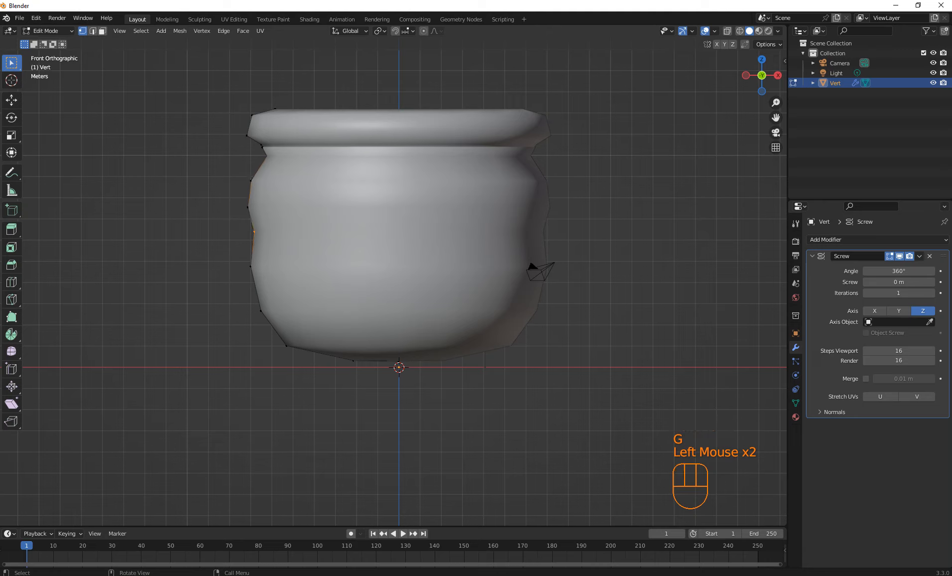
{"action": "key", "text": "g"}
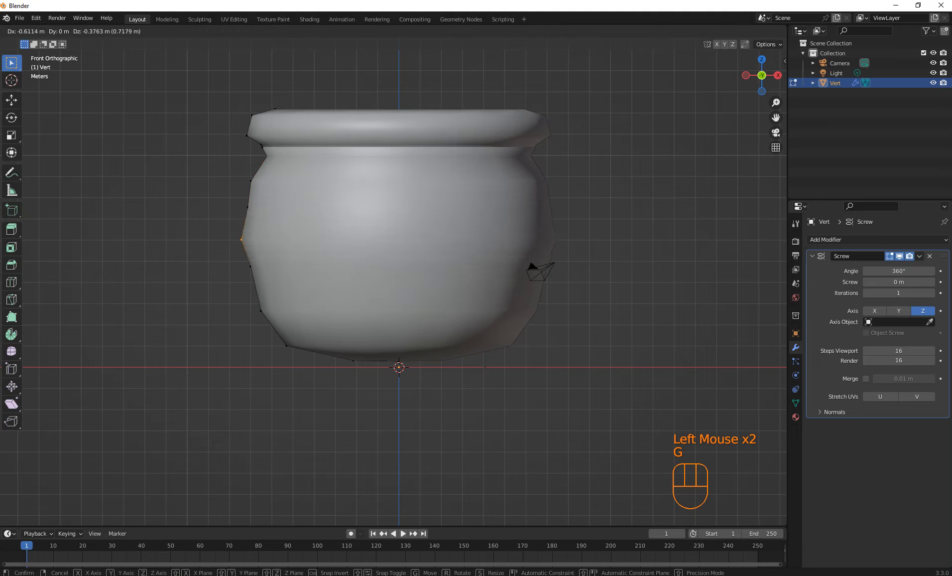
{"action": "left_click", "coordinate": [243, 239]}
{"action": "key", "text": "g"}
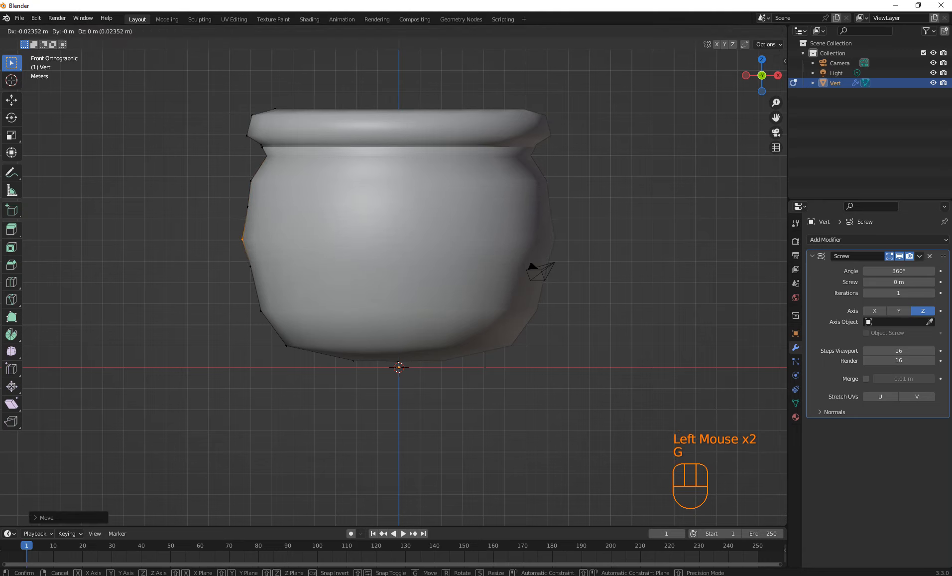
{"action": "left_click", "coordinate": [267, 225]}
{"action": "key", "text": "ctrl+z"}
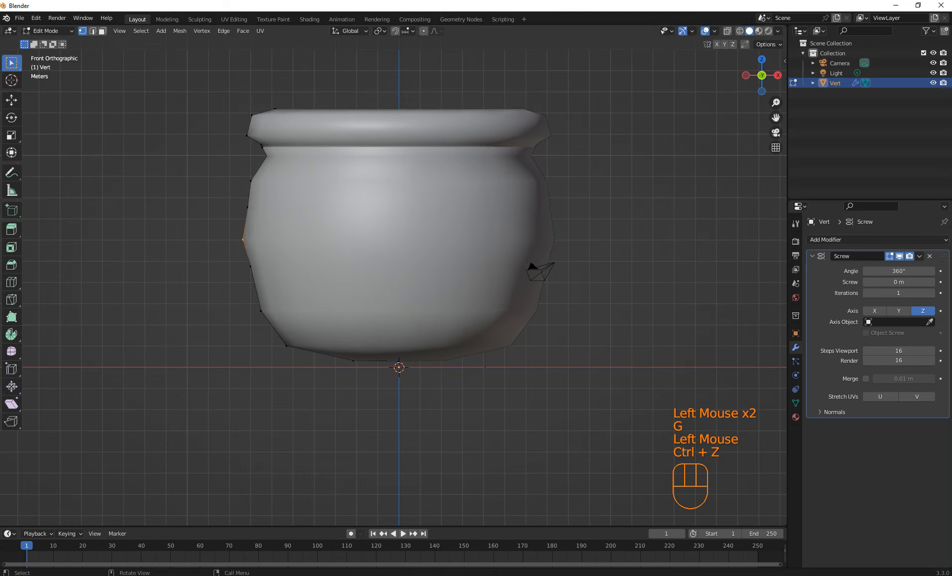
Move the outer vertex just below the body's widest point about 0.2 m outward and down to round the belly.
{"action": "left_click_drag", "start_coordinate": [245, 267], "coordinate": [263, 286]}
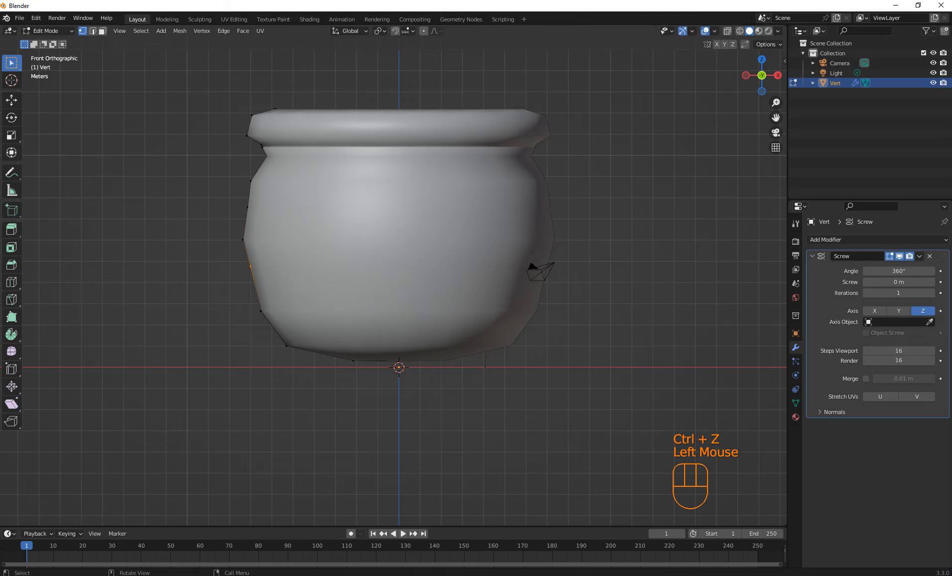
{"action": "key", "text": "g"}
{"action": "left_click", "coordinate": [246, 271]}
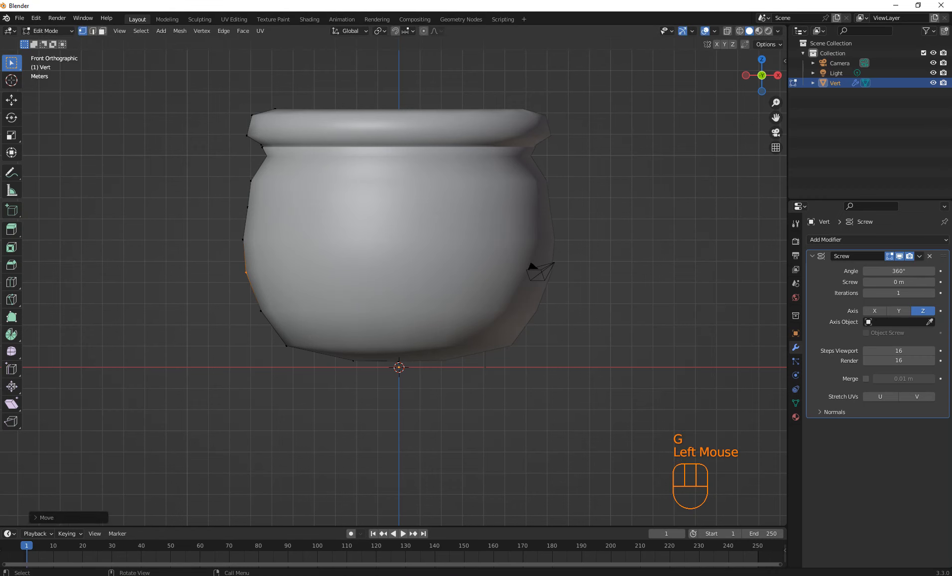
{"action": "middle_click_drag", "start_coordinate": [399, 249], "coordinate": [369, 279]}
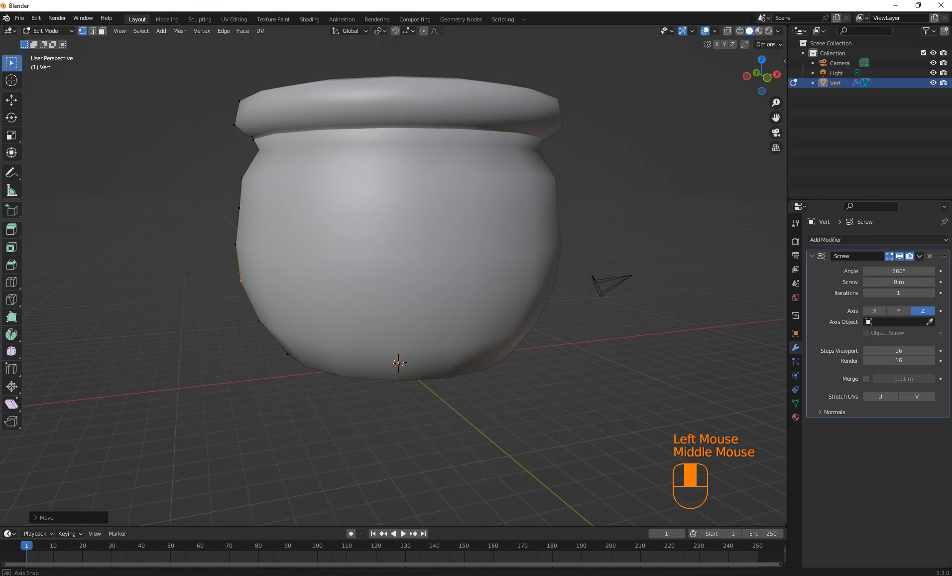
Return to Object Mode and apply Shade Smooth to the vase.
{"action": "key", "text": "Tab"}
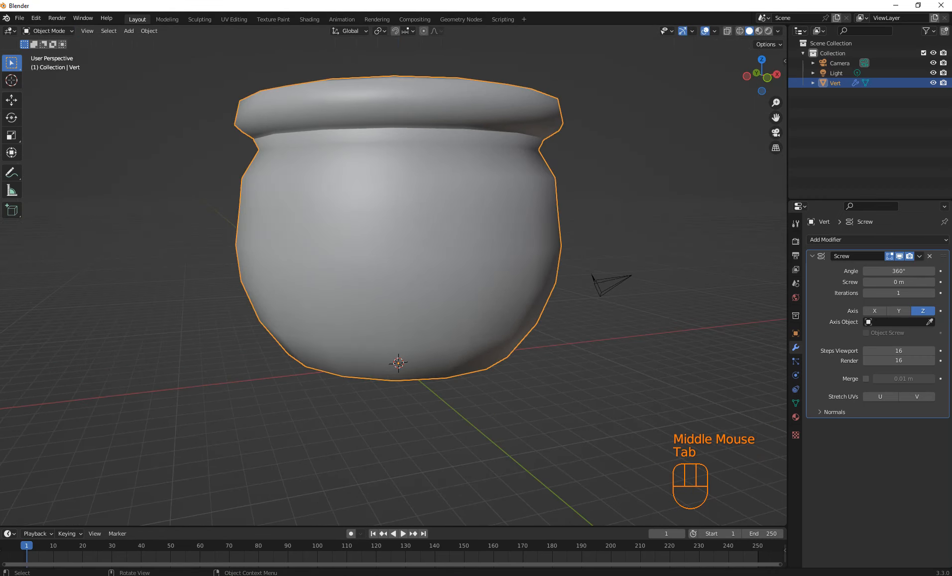
{"action": "middle_click_drag", "start_coordinate": [454, 200], "coordinate": [436, 201]}
{"action": "right_click", "coordinate": [437, 202]}
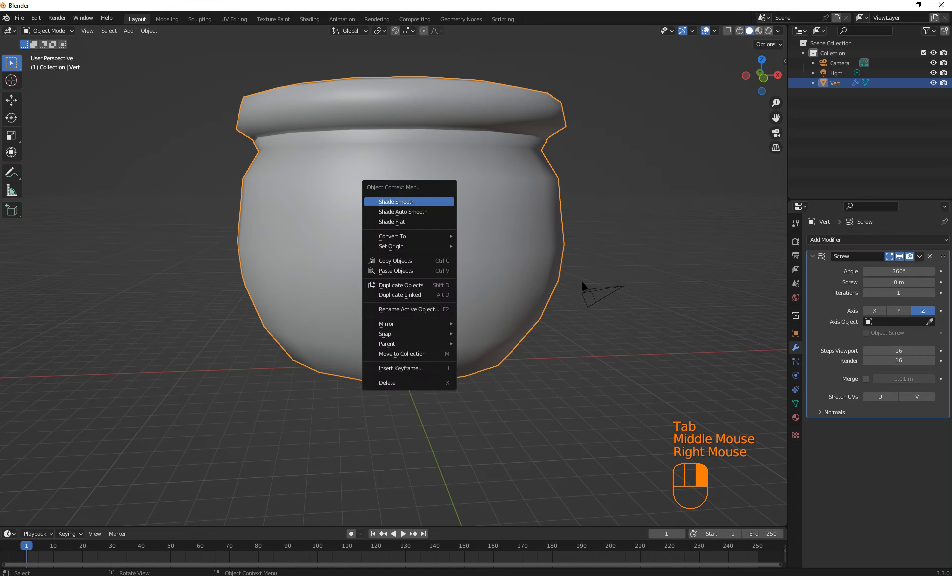
{"action": "left_click", "coordinate": [436, 201]}
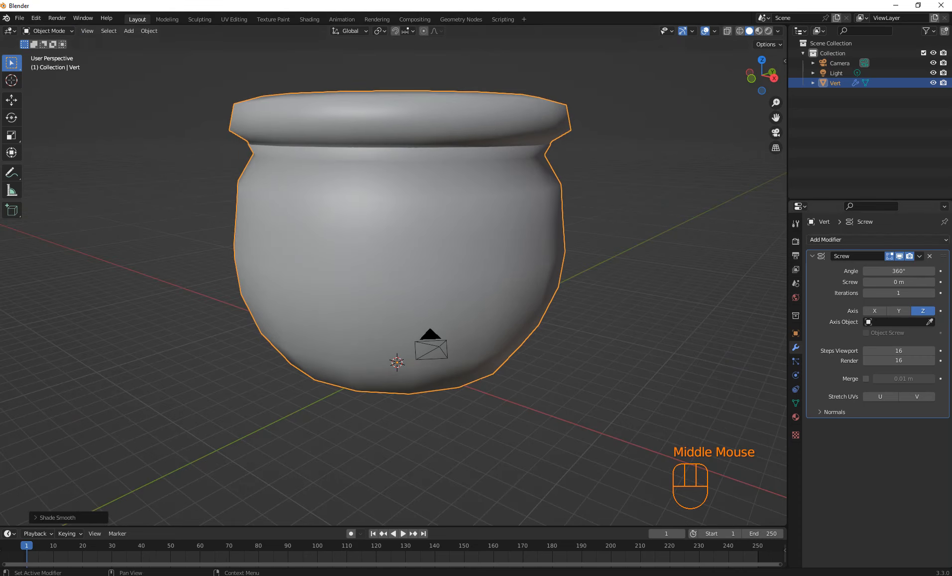
Apply the vase's Screw modifier, reapply Shade Smooth and inspect the pot from above.
{"action": "left_click", "coordinate": [919, 256]}
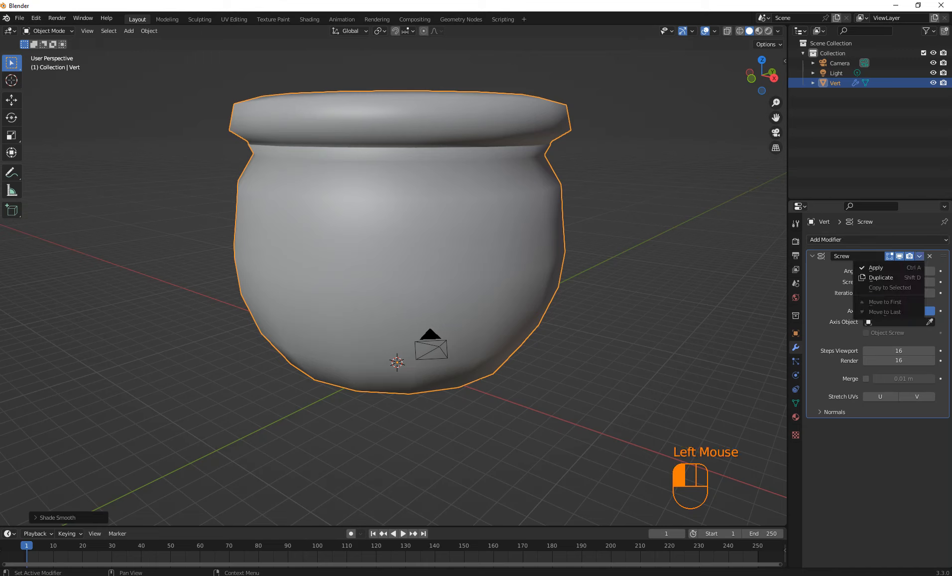
{"action": "left_click", "coordinate": [876, 267]}
{"action": "left_click", "coordinate": [647, 279]}
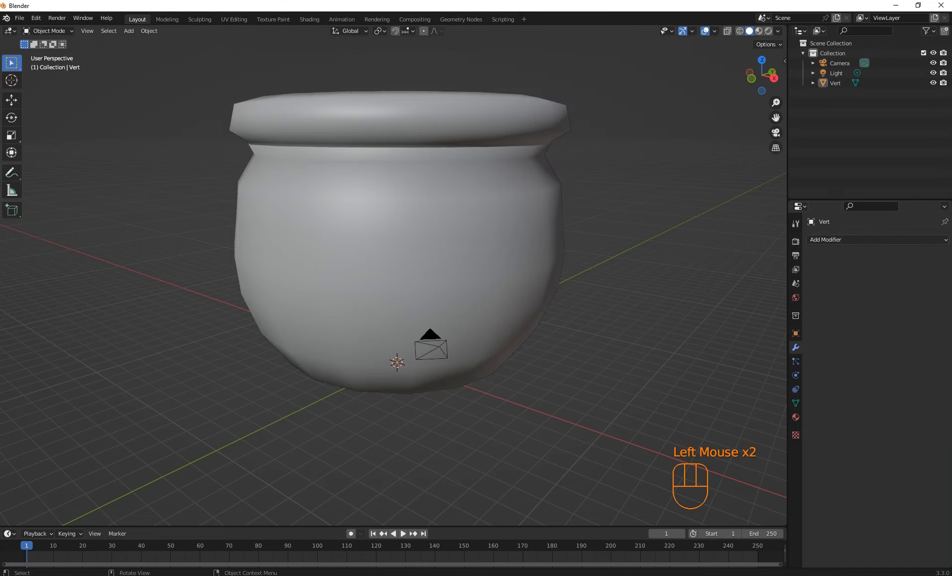
{"action": "left_click", "coordinate": [647, 278]}
{"action": "right_click", "coordinate": [448, 211]}
{"action": "left_click", "coordinate": [448, 212]}
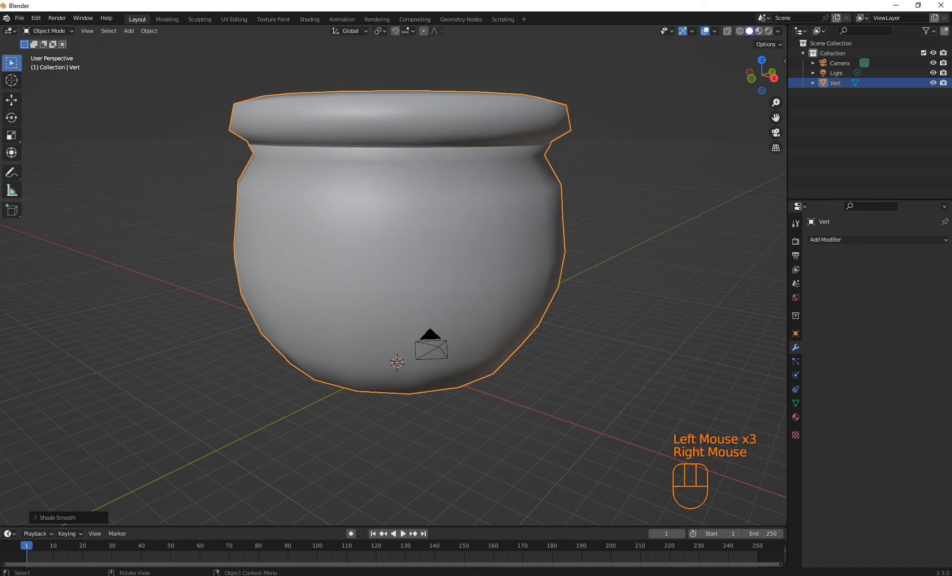
{"action": "middle_click_drag", "start_coordinate": [448, 211], "coordinate": [434, 277]}
Undo the applied Screw modifier and the repeated Shade Smooth on the vase.
{"action": "key", "text": "ctrl+z"}
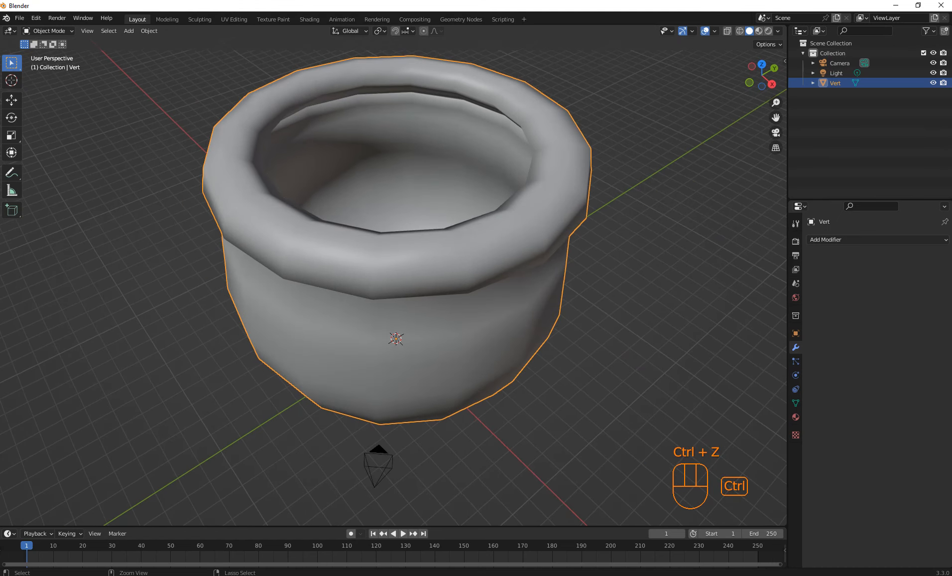
{"action": "key", "text": "ctrl+z"}
{"action": "key", "text": "ctrl+z"}
{"action": "key", "text": "ctrl+z"}
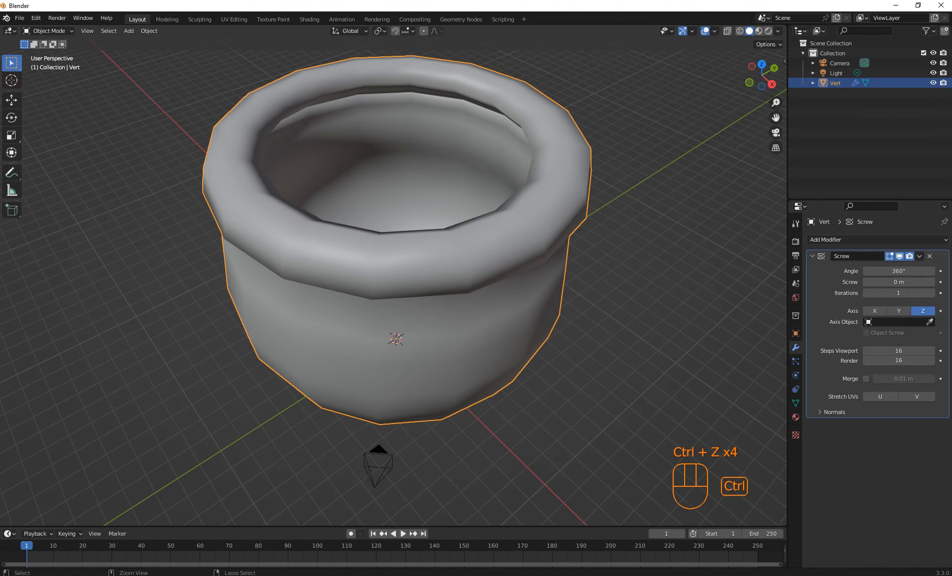
Align the view to the front and turn on X-ray to see through the vase's walls.
{"action": "middle_click_drag", "start_coordinate": [398, 299], "coordinate": [398, 224]}
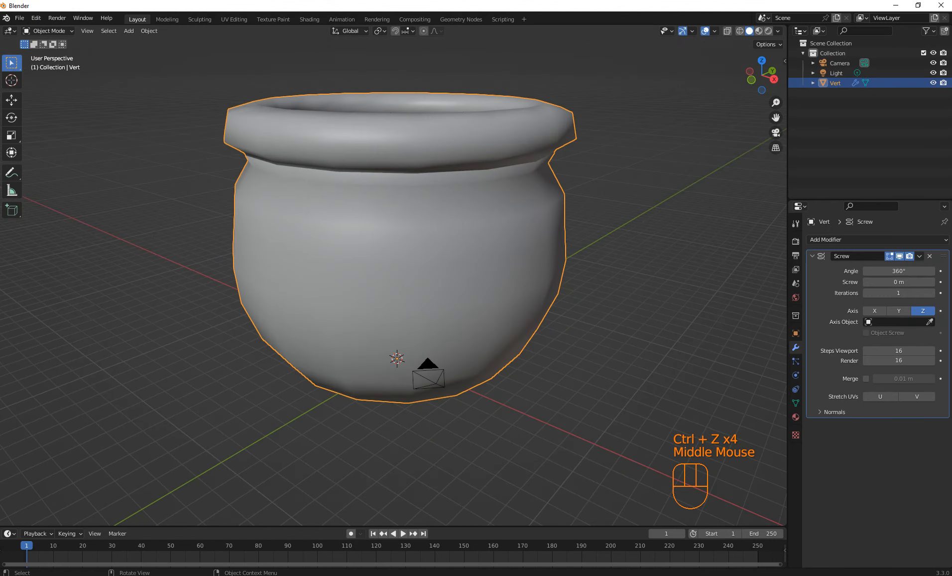
{"action": "key", "text": "KP_1"}
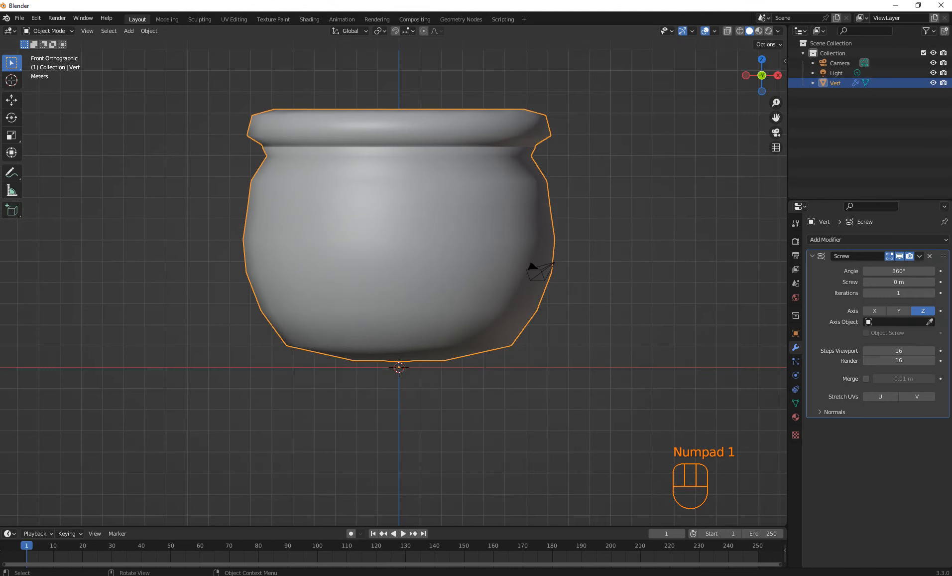
{"action": "left_click", "coordinate": [727, 31]}
{"action": "left_click", "coordinate": [632, 195]}
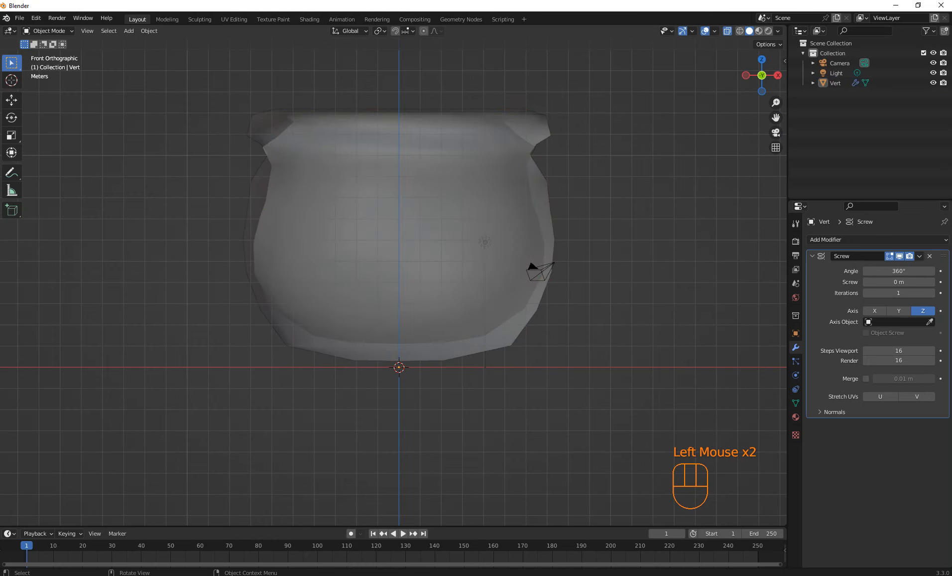
{"action": "left_click_drag", "start_coordinate": [219, 209], "coordinate": [260, 307]}
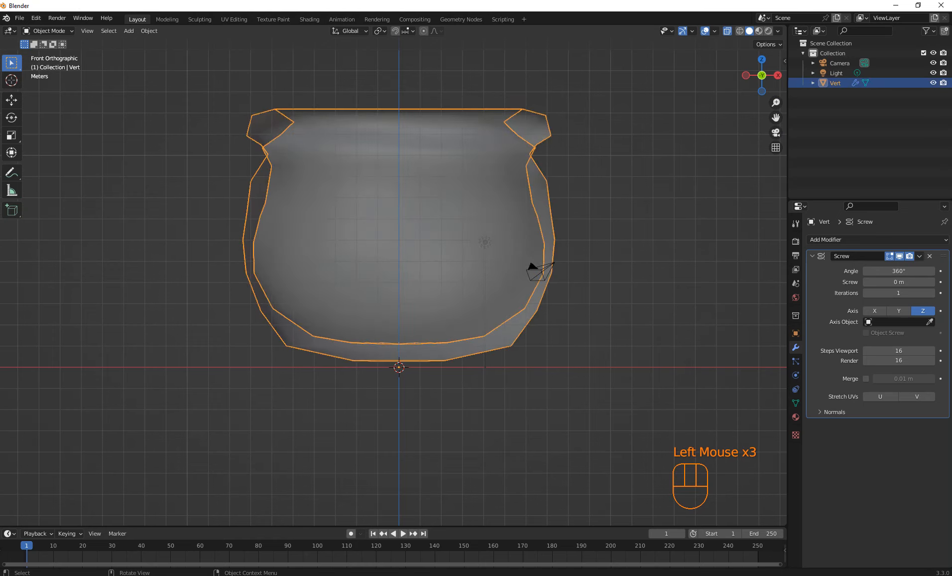
{"action": "left_click", "coordinate": [299, 279]}
{"action": "left_click", "coordinate": [209, 299]}
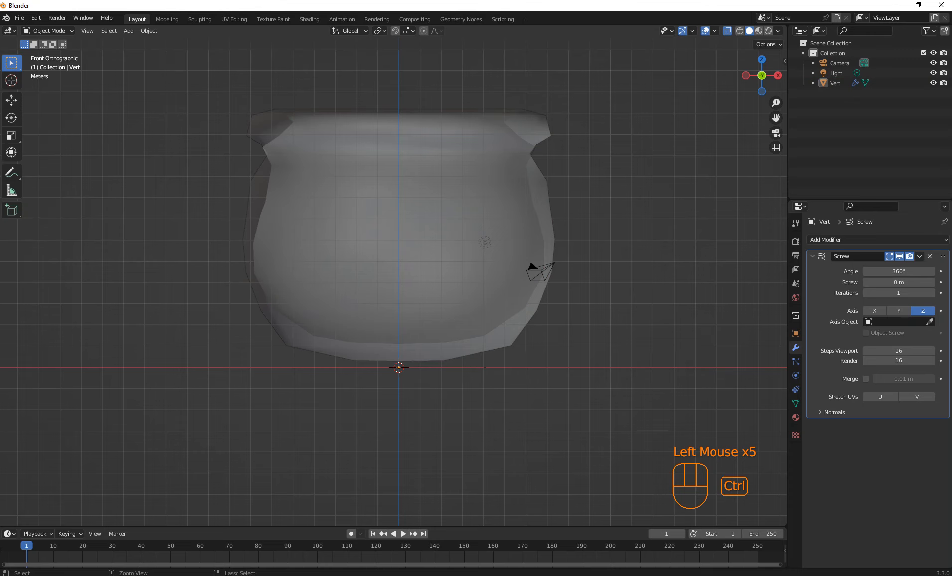
Undo back to the bare vertex profile in Edit Mode and add a Screw modifier to it again.
{"action": "key", "text": "ctrl+z"}
{"action": "key", "text": "ctrl+z"}
{"action": "key", "text": "ctrl+z"}
{"action": "key", "text": "ctrl+z"}
{"action": "key", "text": "ctrl+z"}
{"action": "key", "text": "ctrl+z"}
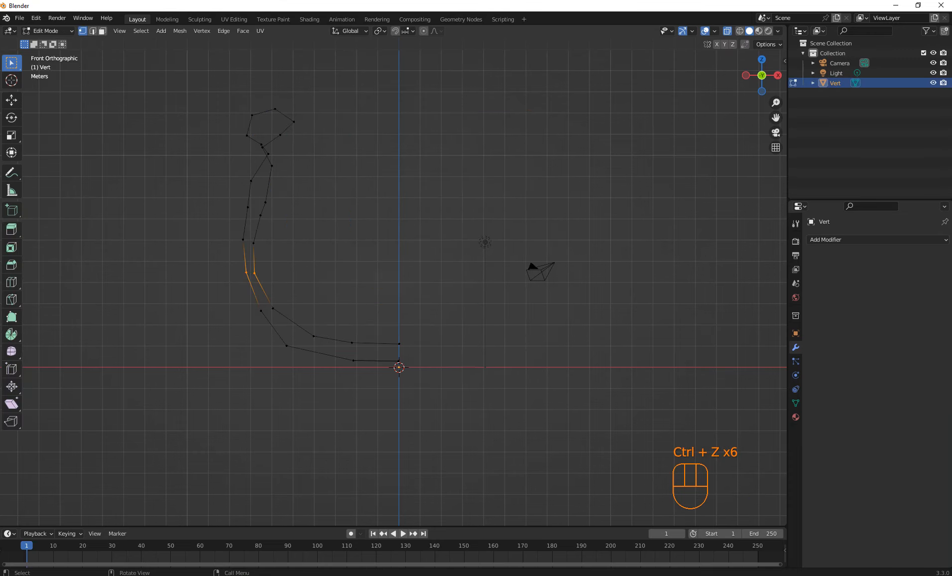
{"action": "left_click", "coordinate": [826, 240]}
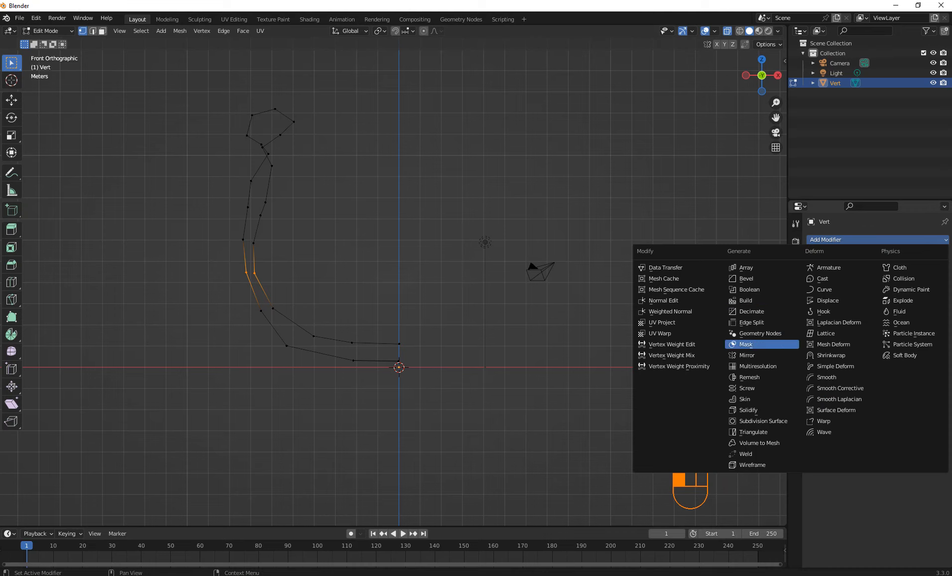
{"action": "left_click", "coordinate": [746, 388]}
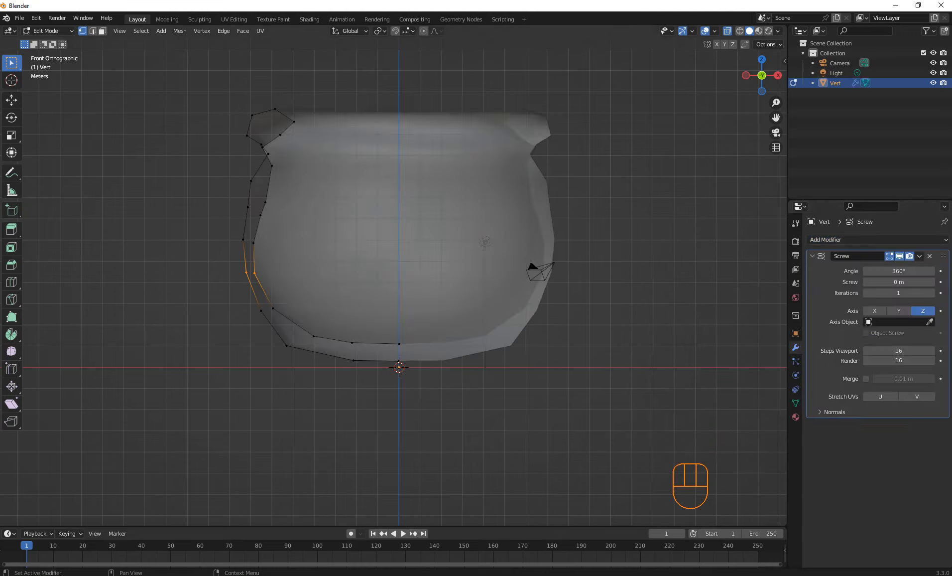
Move the inner neck vertex about 0.8 m inward and slightly down, and nudge the inner shoulder vertex slightly outward and up.
{"action": "left_click", "coordinate": [262, 147]}
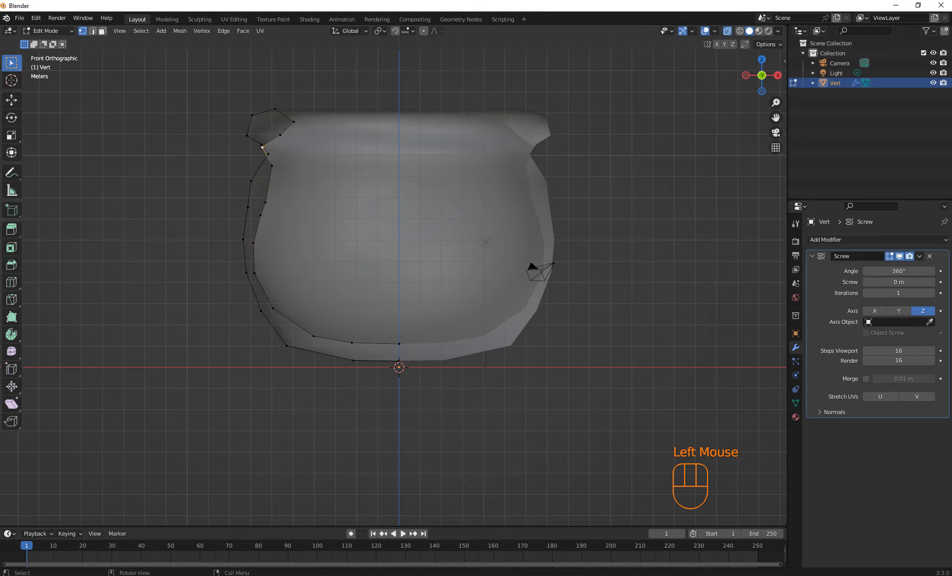
{"action": "key", "text": "g"}
{"action": "left_click", "coordinate": [279, 151]}
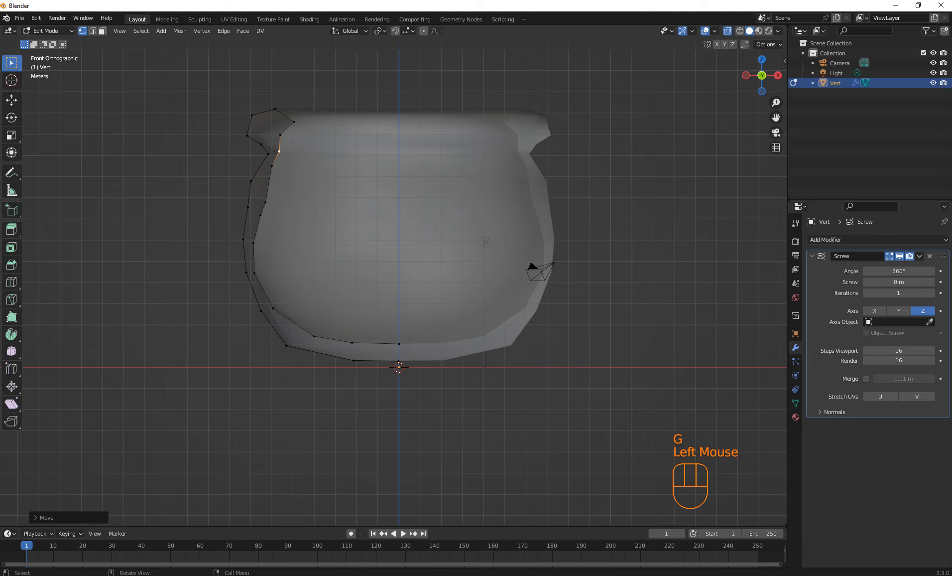
{"action": "left_click", "coordinate": [265, 202]}
{"action": "key", "text": "g"}
{"action": "left_click", "coordinate": [262, 198]}
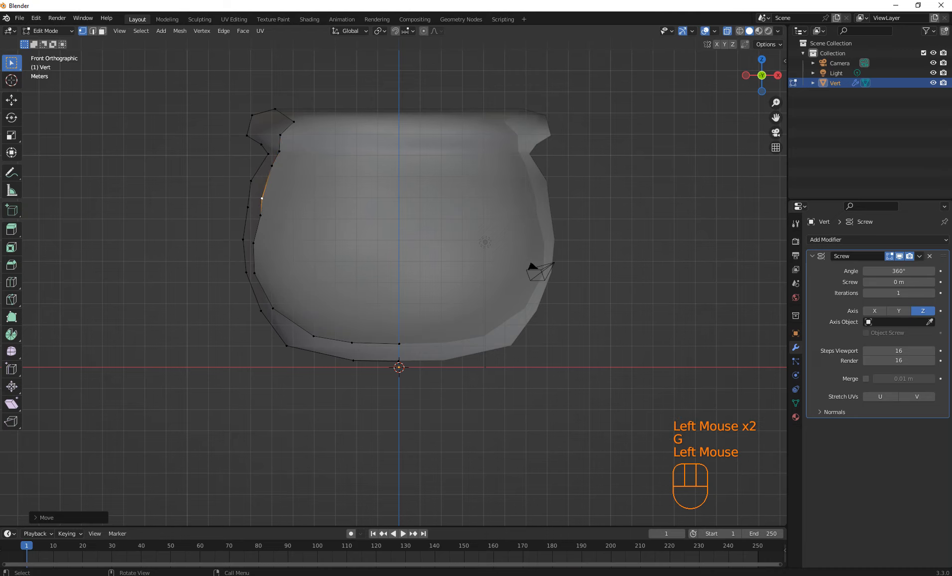
Move the rim's top vertex about 0.7 m up and 0.4 m inward, and raise the outer rim corner vertex about 0.5 m.
{"action": "left_click", "coordinate": [275, 109]}
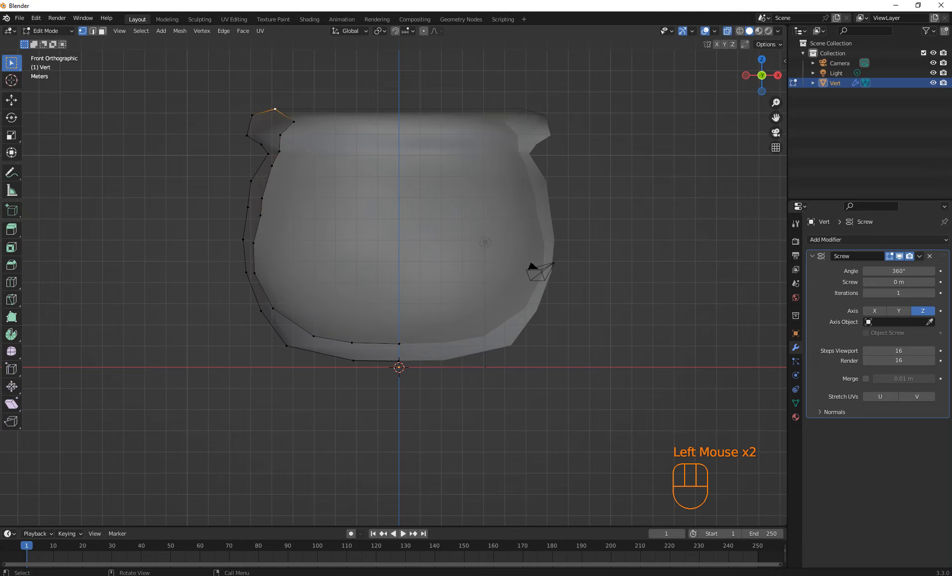
{"action": "key", "text": "g"}
{"action": "left_click", "coordinate": [284, 94]}
{"action": "left_click", "coordinate": [252, 114]}
{"action": "key", "text": "g"}
{"action": "left_click", "coordinate": [251, 103]}
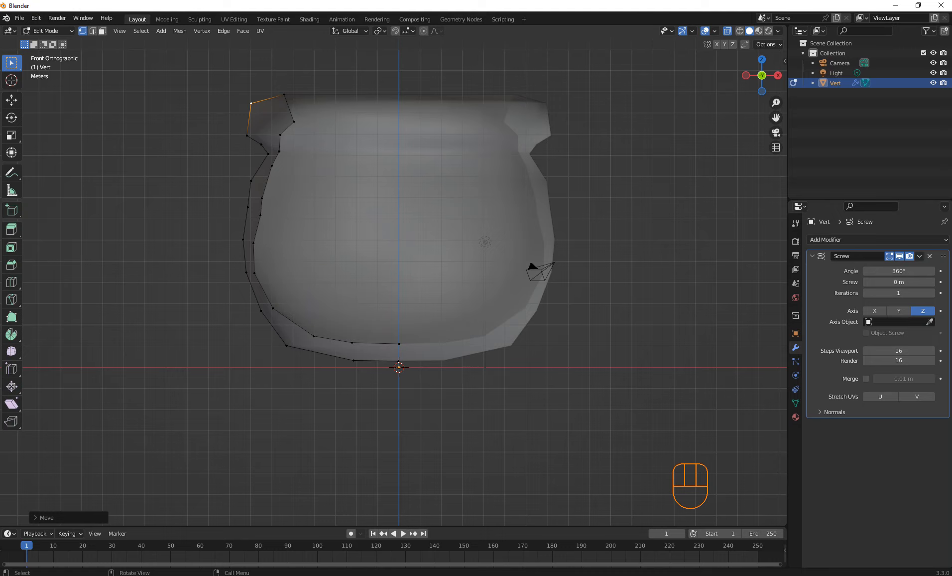
Add four loop cuts along the rim's upper edge and subdivide the rim's outer edge with further loop cuts.
{"action": "key", "text": "ctrl+r"}
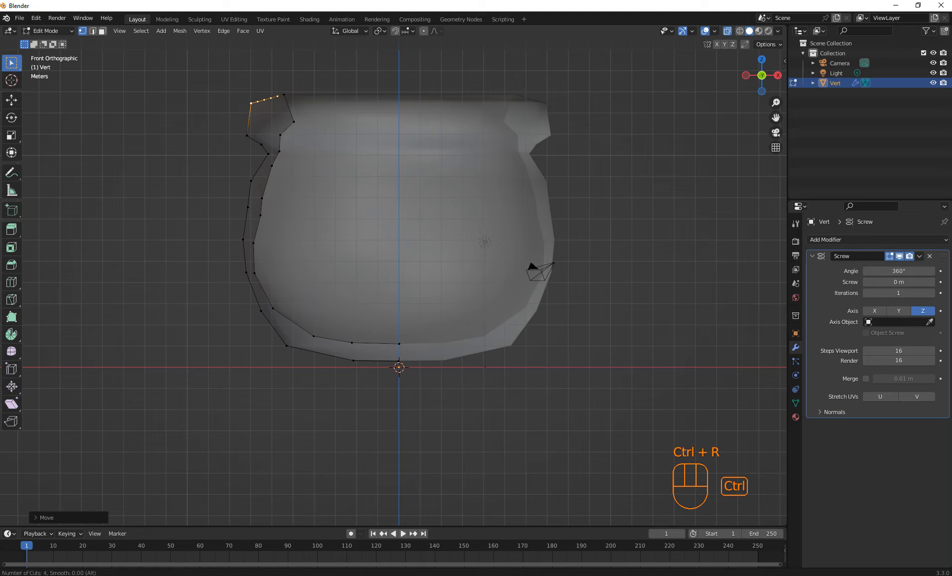
{"action": "left_click", "coordinate": [266, 99]}
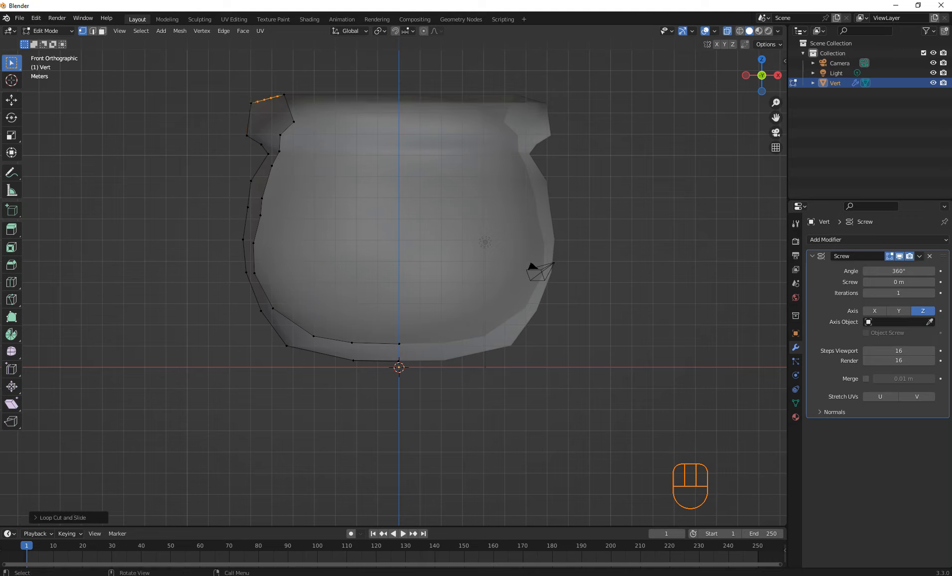
{"action": "key", "text": "ctrl+r"}
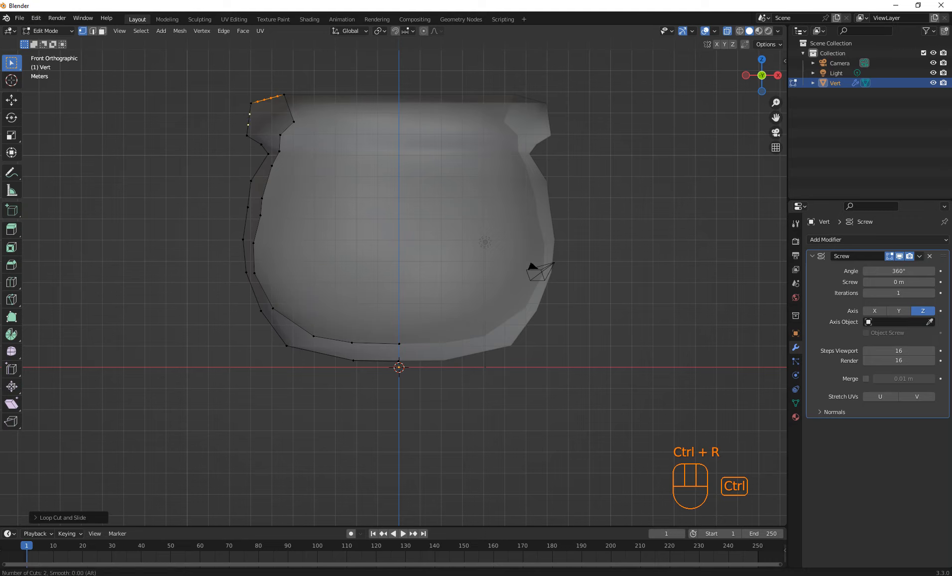
{"action": "left_click", "coordinate": [249, 119]}
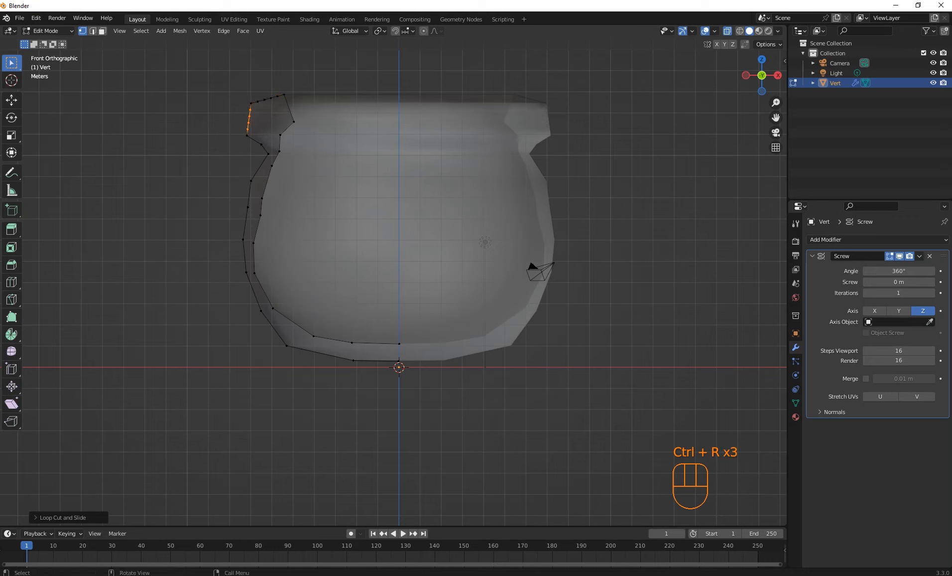
{"action": "key", "text": "Escape"}
Enable Proportional Editing and move the outer rim corner vertex about 0.1 m outward and 0.2 m down with a 1.611 m influence.
{"action": "left_click", "coordinate": [251, 103]}
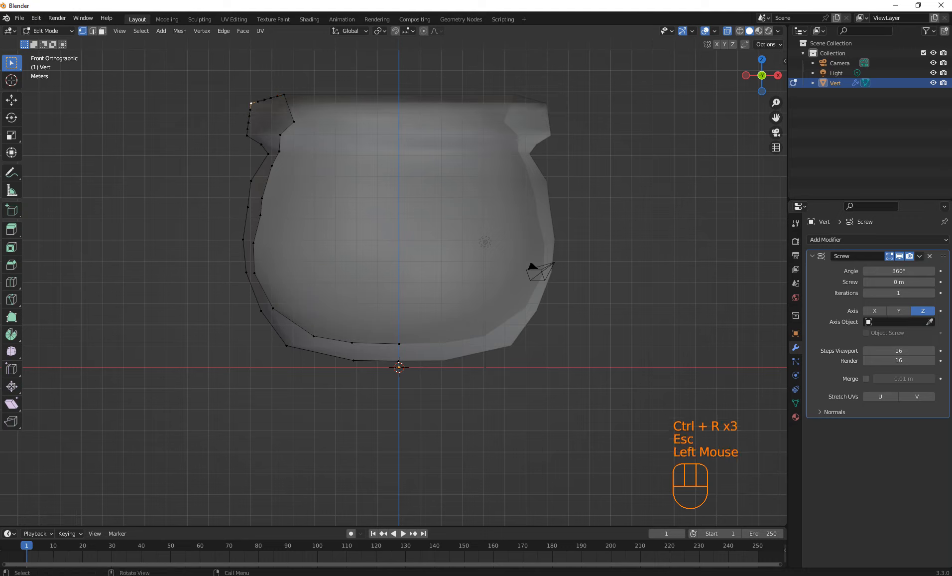
{"action": "left_click", "coordinate": [423, 31]}
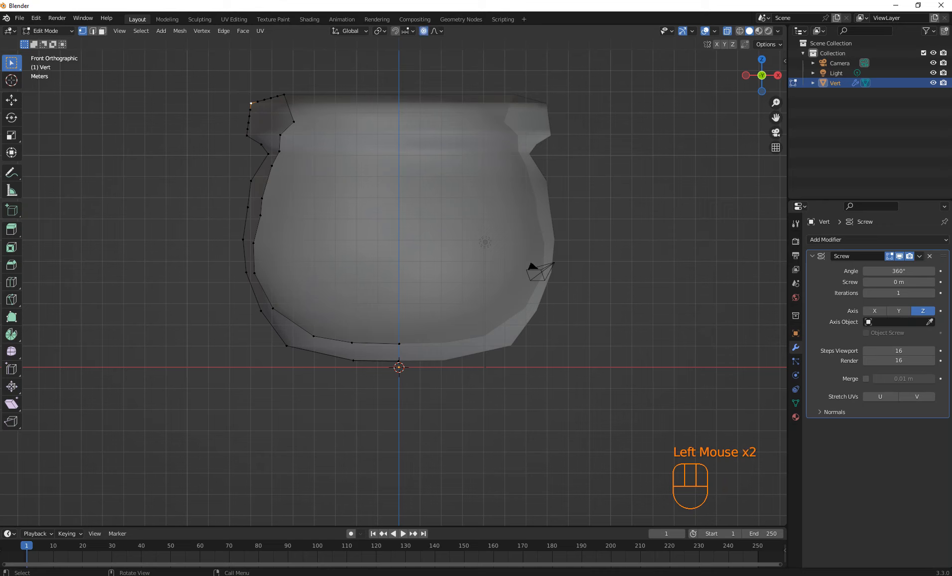
{"action": "key", "text": "g"}
{"action": "scroll", "coordinate": [256, 107], "scroll_direction": "up", "scroll_amount": 6}
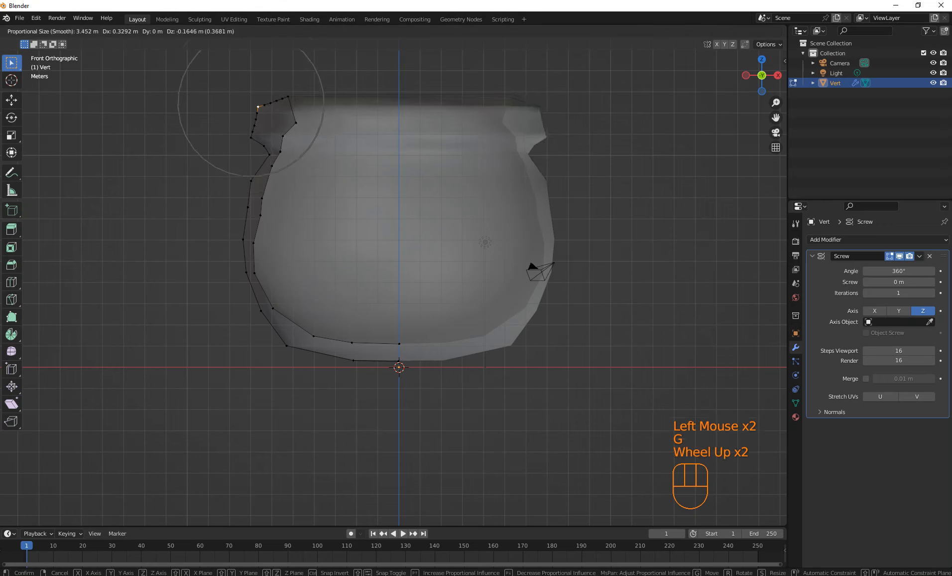
{"action": "scroll", "coordinate": [256, 107], "scroll_direction": "up", "scroll_amount": 3}
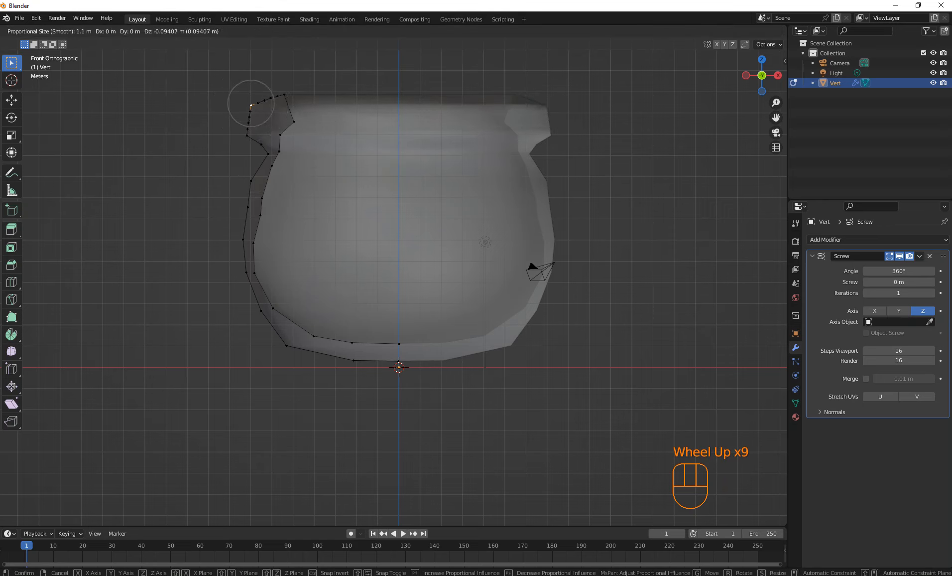
{"action": "scroll", "coordinate": [249, 104], "scroll_direction": "down", "scroll_amount": 4}
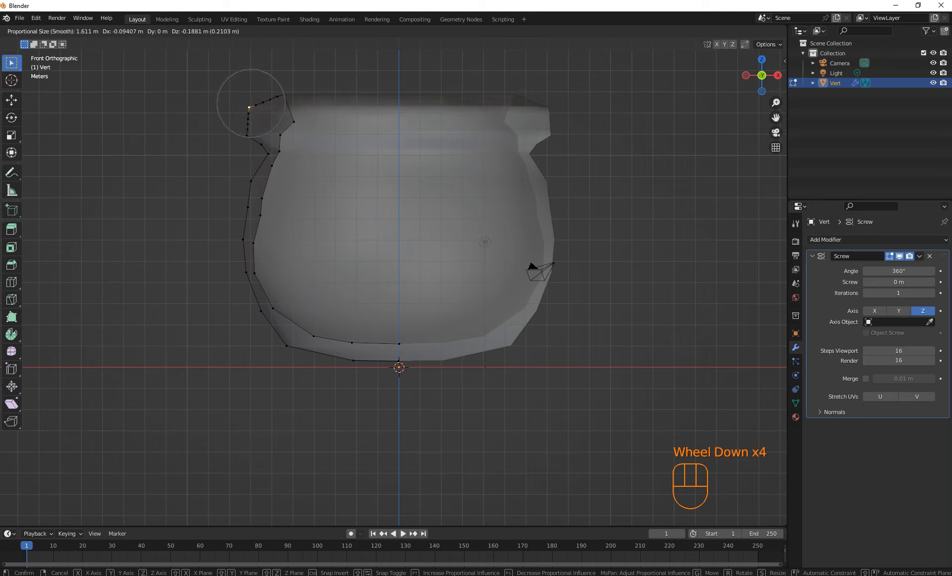
{"action": "left_click", "coordinate": [249, 106]}
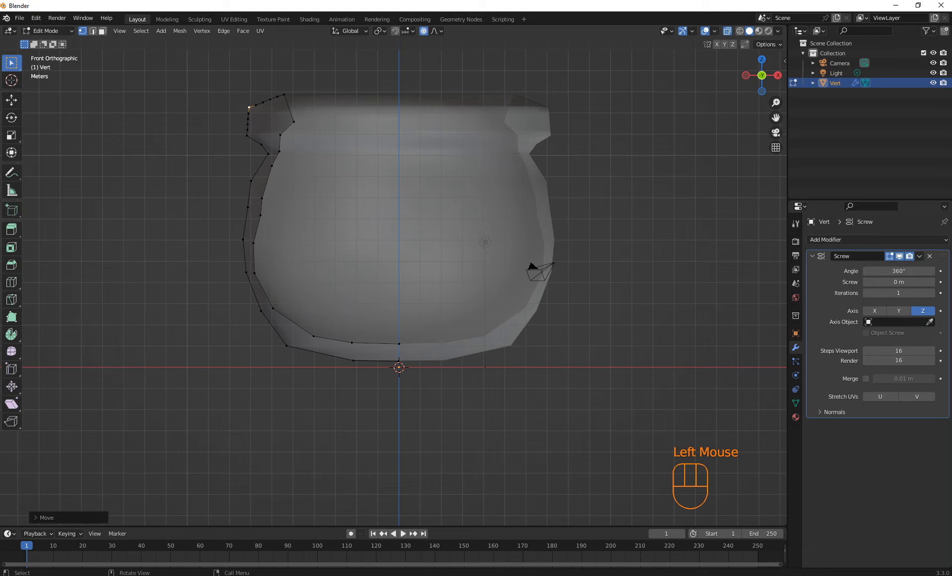
Add loop cuts to three consecutive outer edges around the belly, with four cuts on the uppermost edge.
{"action": "double_click", "coordinate": [248, 207]}
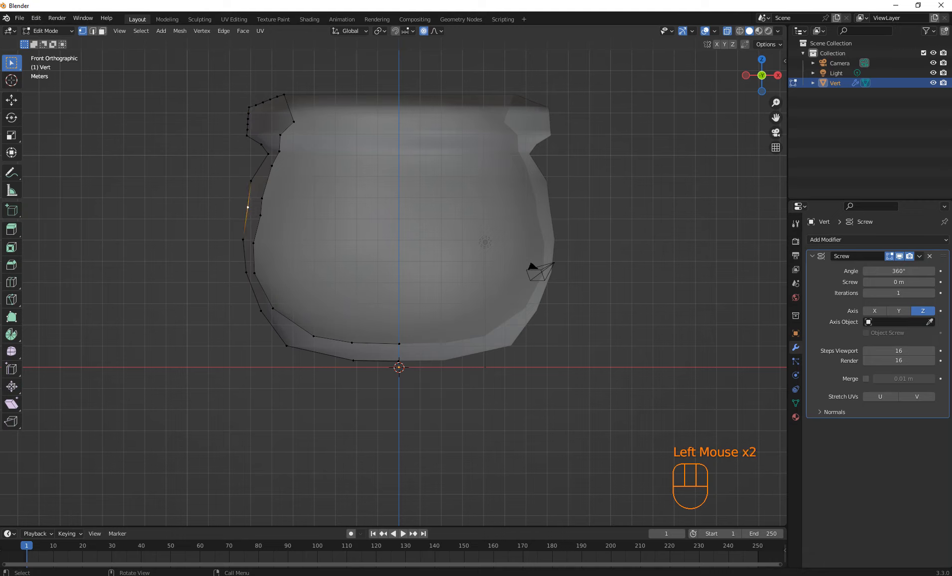
{"action": "key", "text": "ctrl+r"}
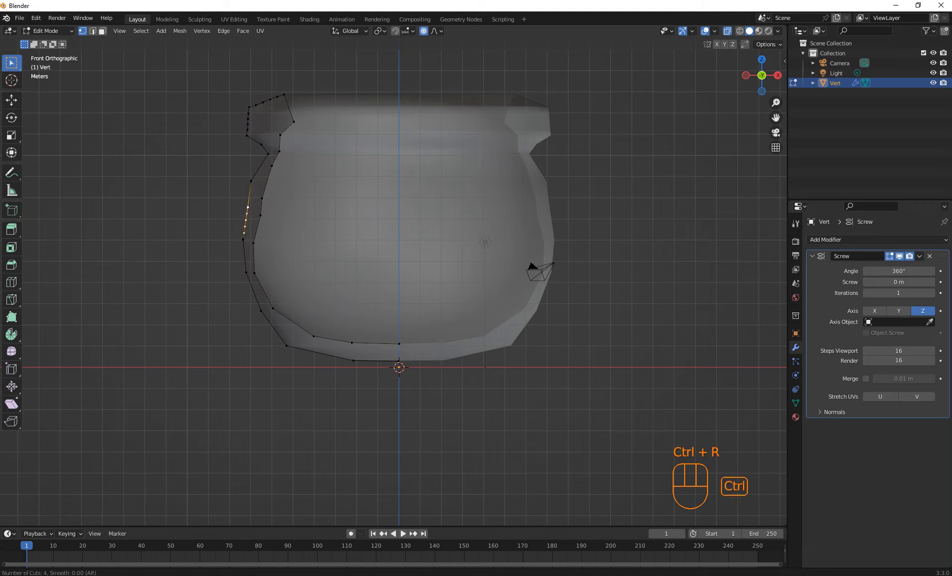
{"action": "left_click", "coordinate": [245, 223]}
{"action": "key", "text": "ctrl+r"}
{"action": "scroll", "coordinate": [244, 255], "scroll_direction": "up", "scroll_amount": 2}
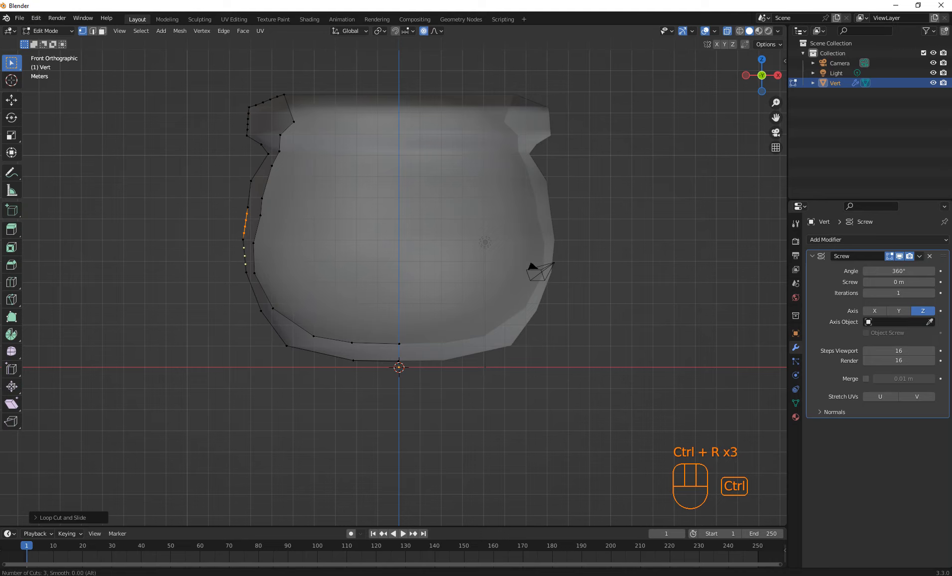
{"action": "left_click", "coordinate": [244, 255]}
{"action": "key", "text": "ctrl+r"}
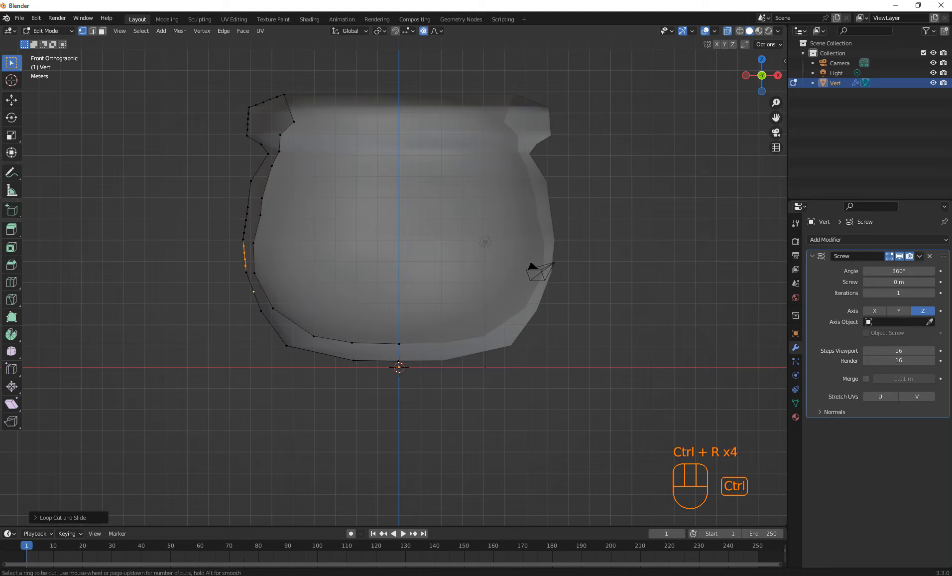
{"action": "scroll", "coordinate": [253, 291], "scroll_direction": "up", "scroll_amount": 3}
{"action": "left_click", "coordinate": [253, 291]}
{"action": "key", "text": "ctrl+r"}
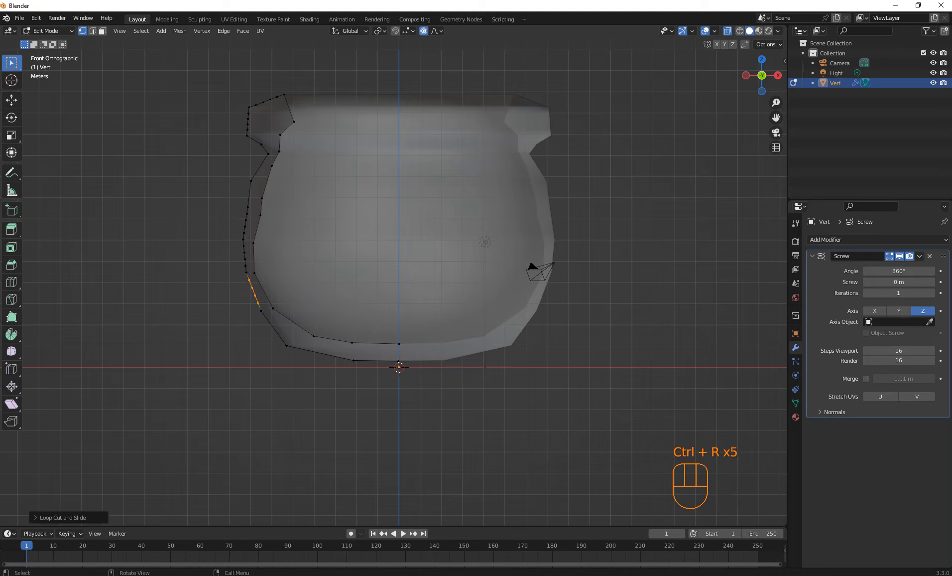
{"action": "key", "text": "Escape"}
Move the outer belly vertex at the lower bulge outward with Proportional Editing at about 5.05 m influence.
{"action": "left_click", "coordinate": [246, 272]}
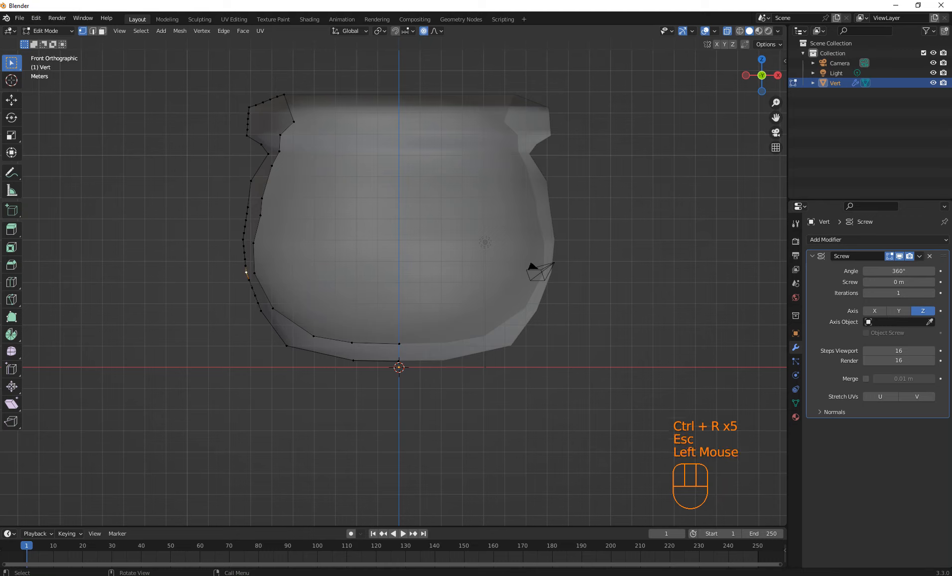
{"action": "key", "text": "g"}
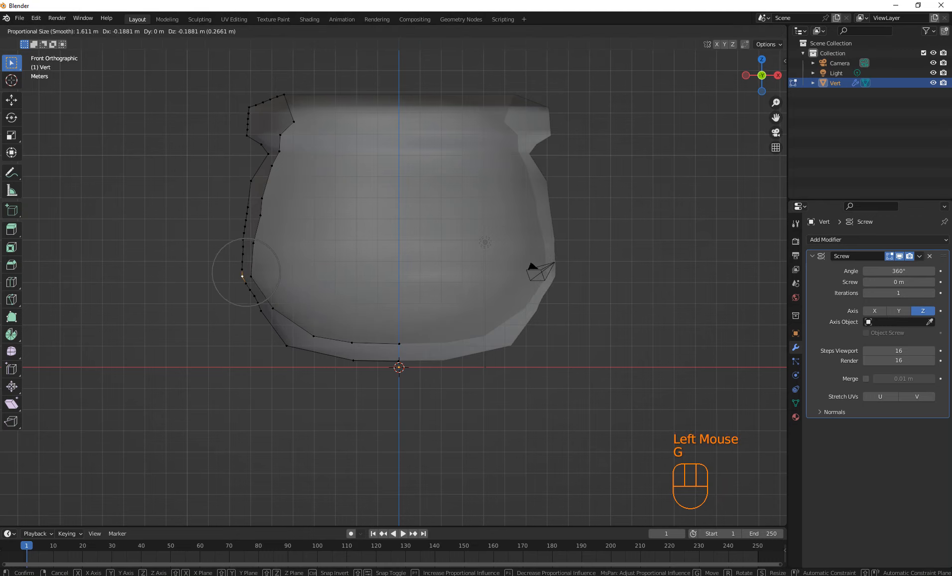
{"action": "scroll", "coordinate": [239, 278], "scroll_direction": "down", "scroll_amount": 2}
{"action": "scroll", "coordinate": [239, 278], "scroll_direction": "down", "scroll_amount": 7}
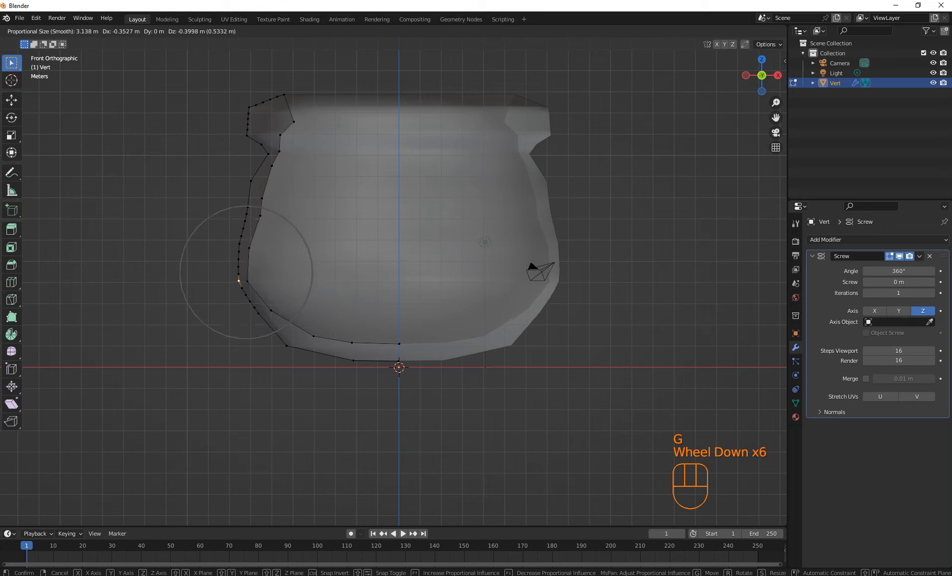
{"action": "scroll", "coordinate": [236, 272], "scroll_direction": "down", "scroll_amount": 2}
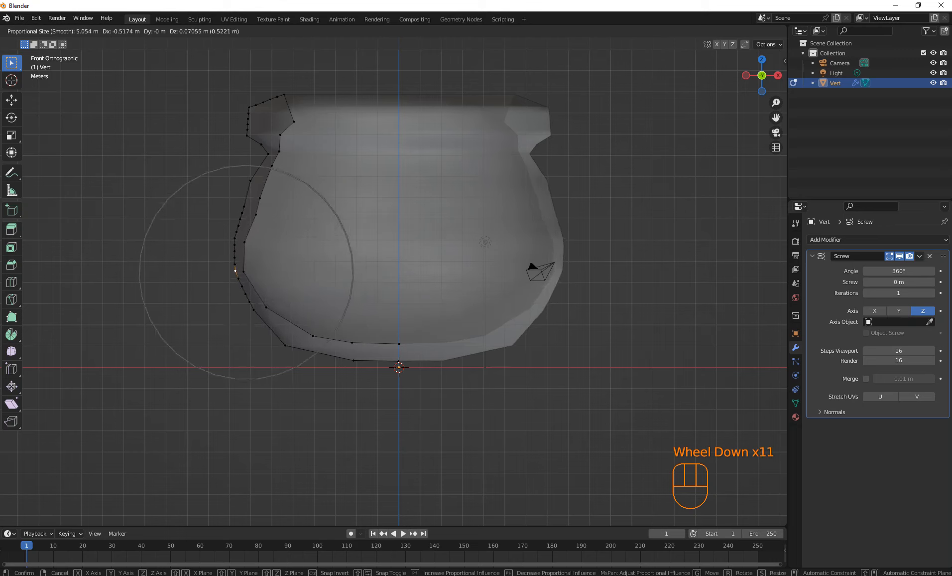
{"action": "left_click", "coordinate": [232, 276]}
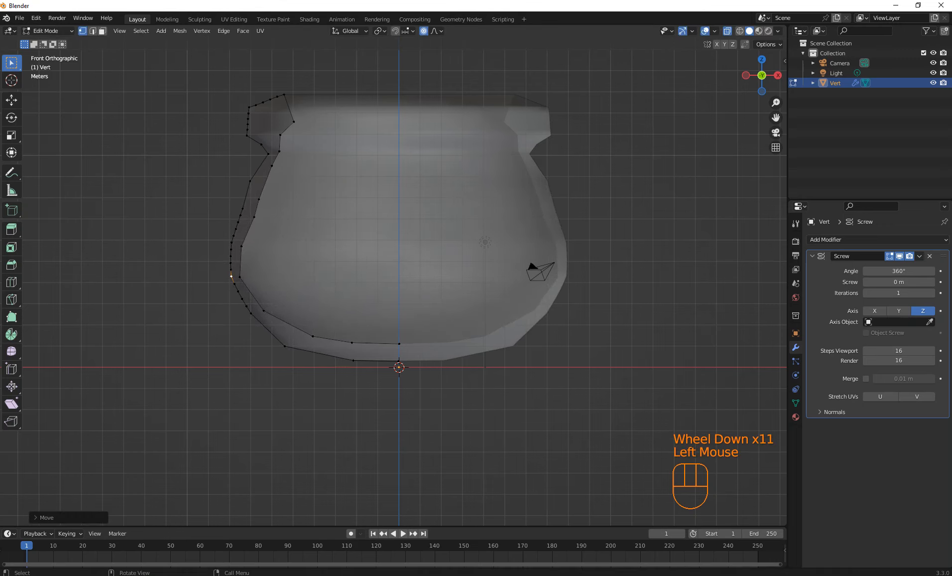
Move an upper outer belly vertex about 0.6 m outward and 0.2 m up with a 3.797 m proportional influence.
{"action": "left_click", "coordinate": [240, 216]}
{"action": "key", "text": "g"}
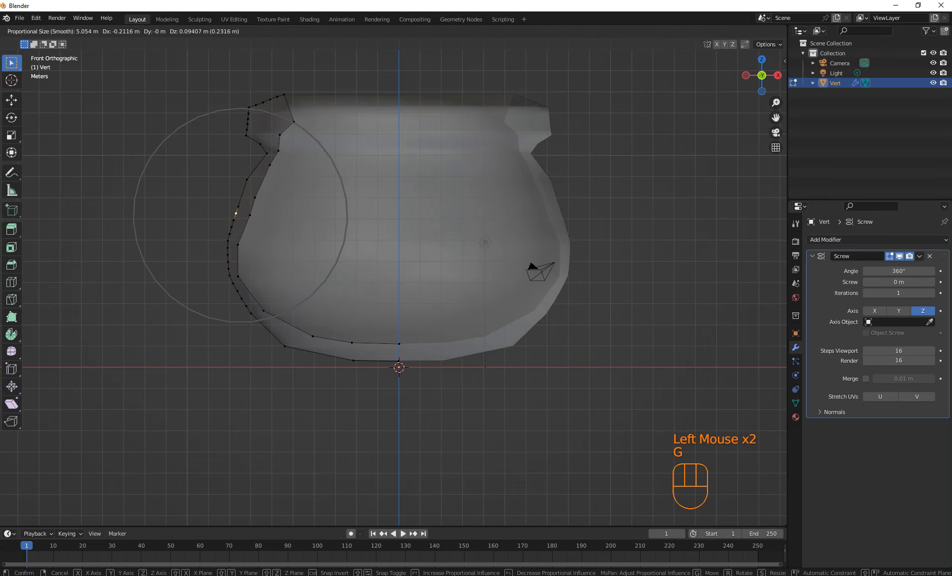
{"action": "scroll", "coordinate": [232, 214], "scroll_direction": "up", "scroll_amount": 3}
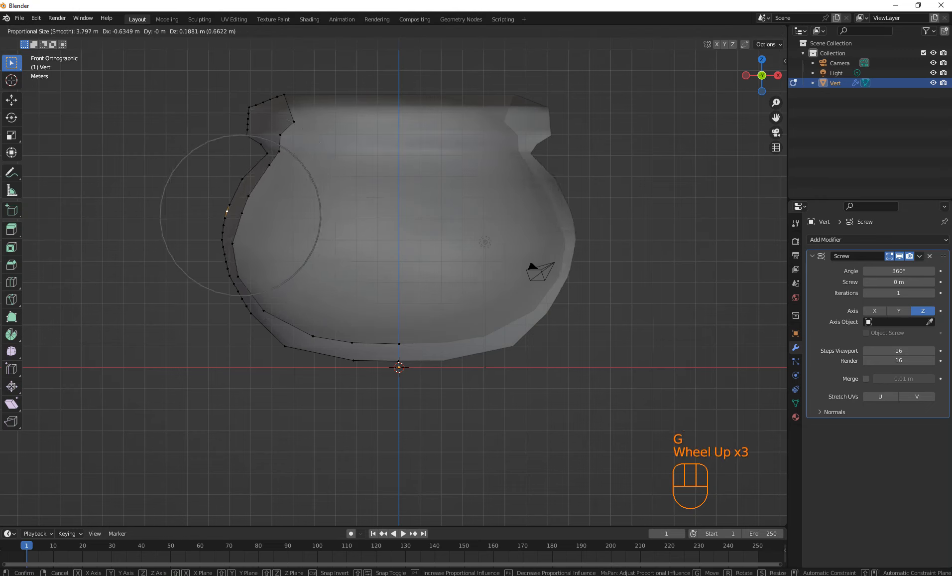
{"action": "left_click", "coordinate": [228, 211]}
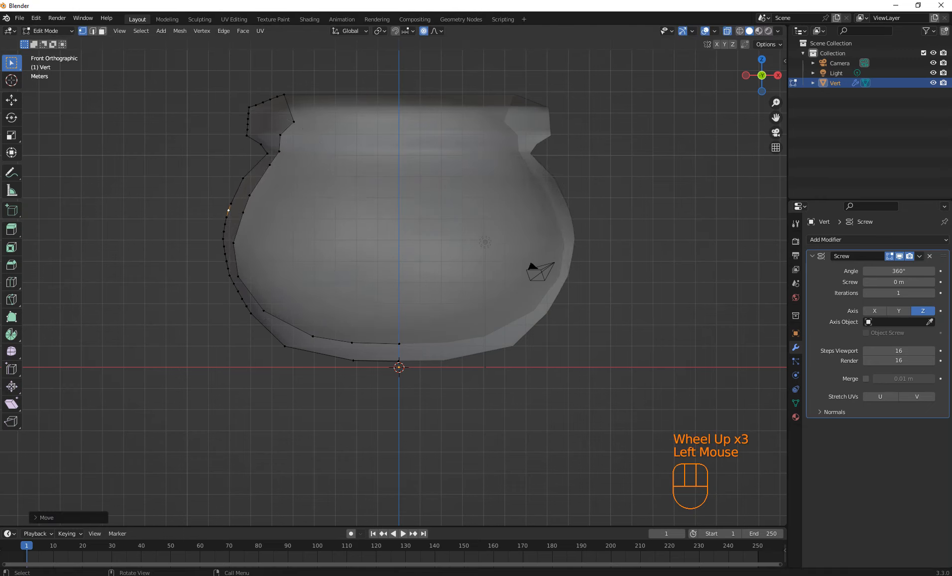
{"action": "left_click", "coordinate": [190, 214]}
Turn off X-ray, return to Object Mode and apply the pot's Screw modifier.
{"action": "middle_click_drag", "start_coordinate": [200, 219], "coordinate": [208, 254]}
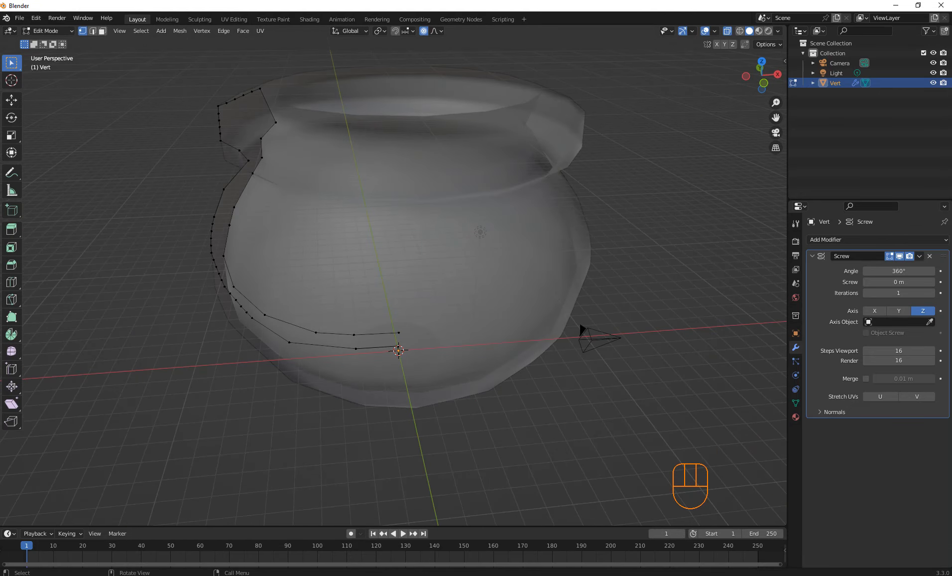
{"action": "left_click", "coordinate": [727, 31]}
{"action": "scroll", "coordinate": [397, 278], "scroll_direction": "down", "scroll_amount": 1}
{"action": "scroll", "coordinate": [397, 278], "scroll_direction": "down", "scroll_amount": 1}
{"action": "middle_click_drag", "start_coordinate": [397, 279], "coordinate": [359, 287]}
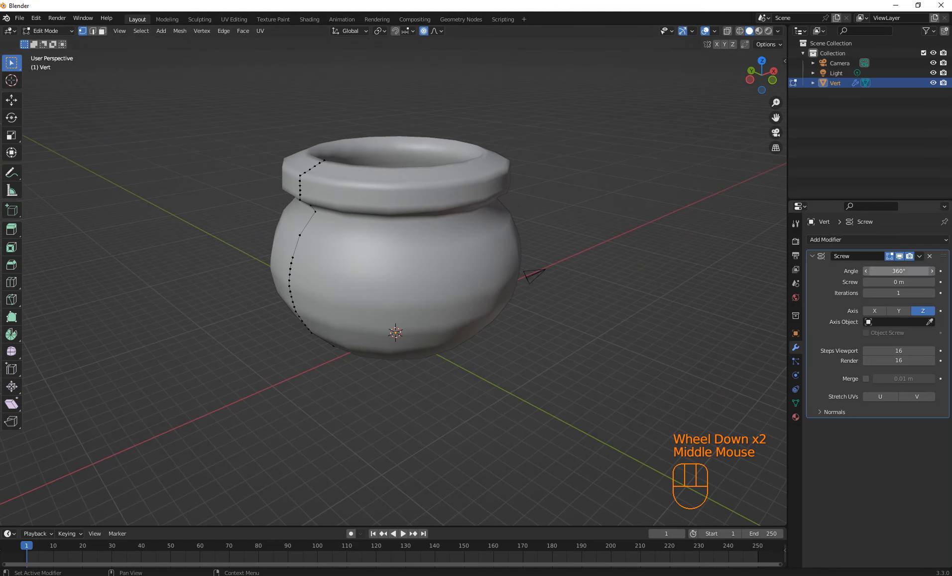
{"action": "key", "text": "Tab"}
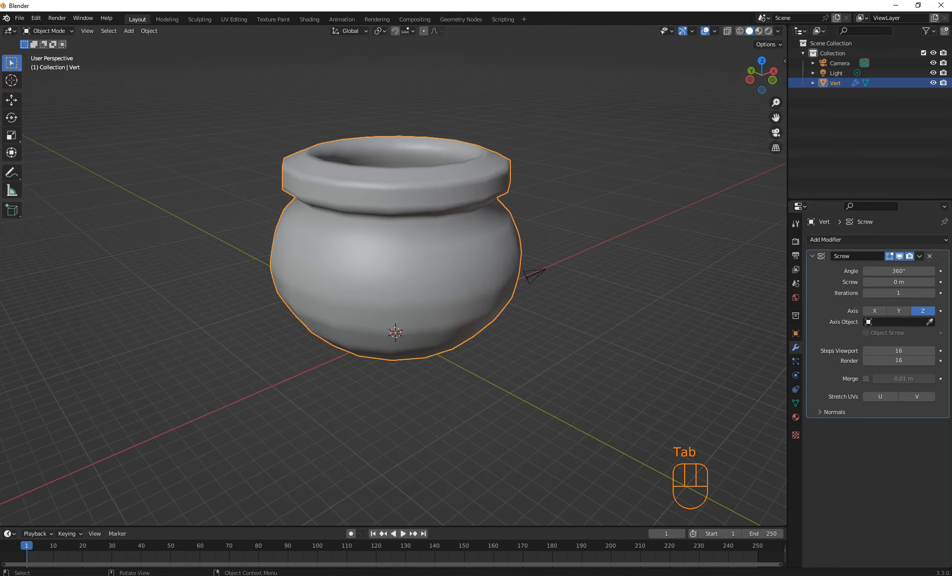
{"action": "left_click", "coordinate": [919, 256]}
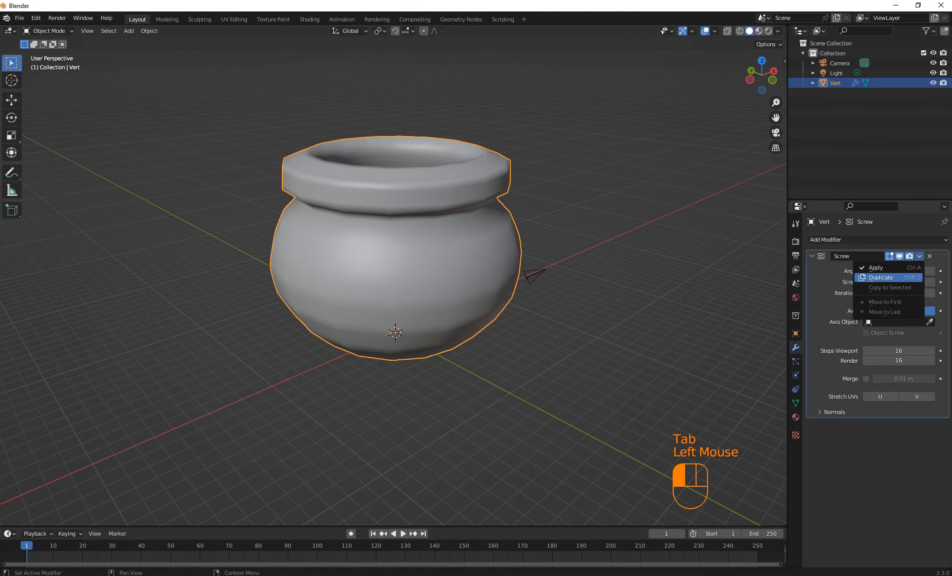
{"action": "left_click", "coordinate": [888, 268]}
{"action": "middle_click_drag", "start_coordinate": [560, 299], "coordinate": [524, 288]}
Add a cube at the pot's base, enlarge it uniformly and flatten it along Z.
{"action": "key", "text": "shift+a"}
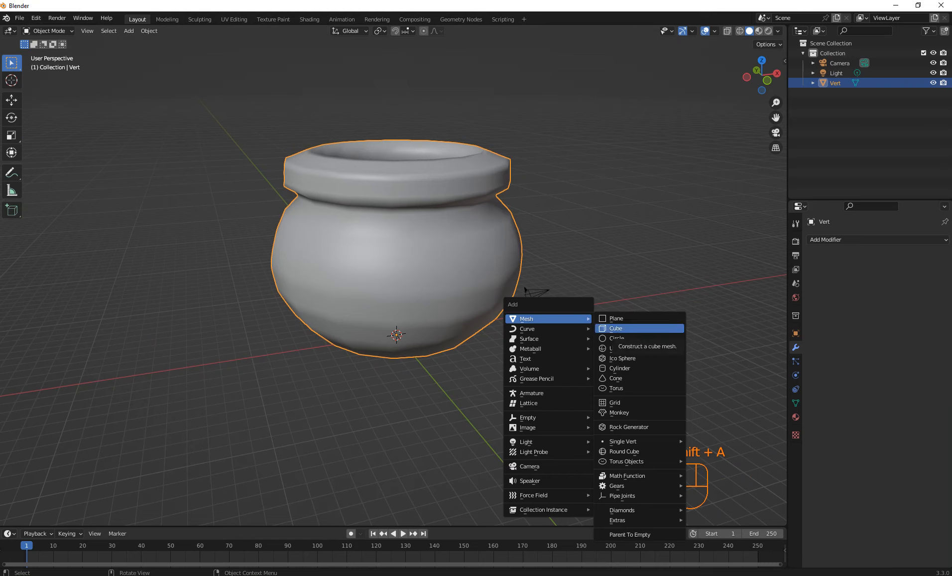
{"action": "left_click", "coordinate": [615, 328]}
{"action": "key", "text": "s"}
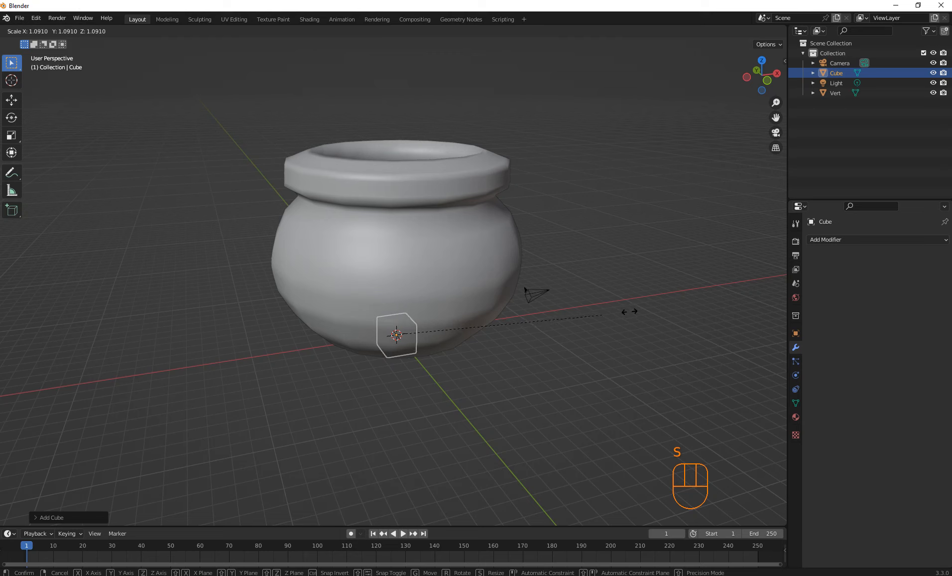
{"action": "left_click", "coordinate": [697, 313]}
{"action": "key", "text": "s"}
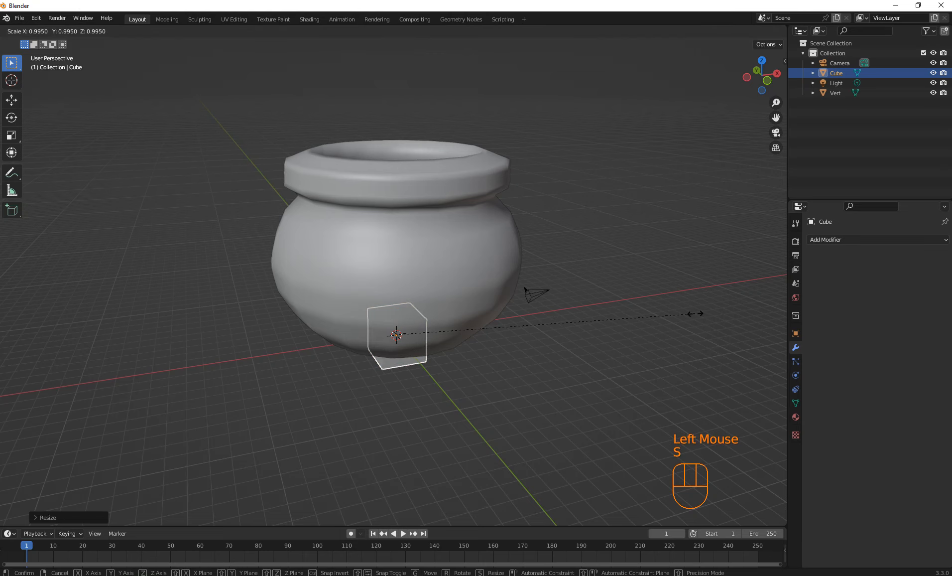
{"action": "key", "text": "z"}
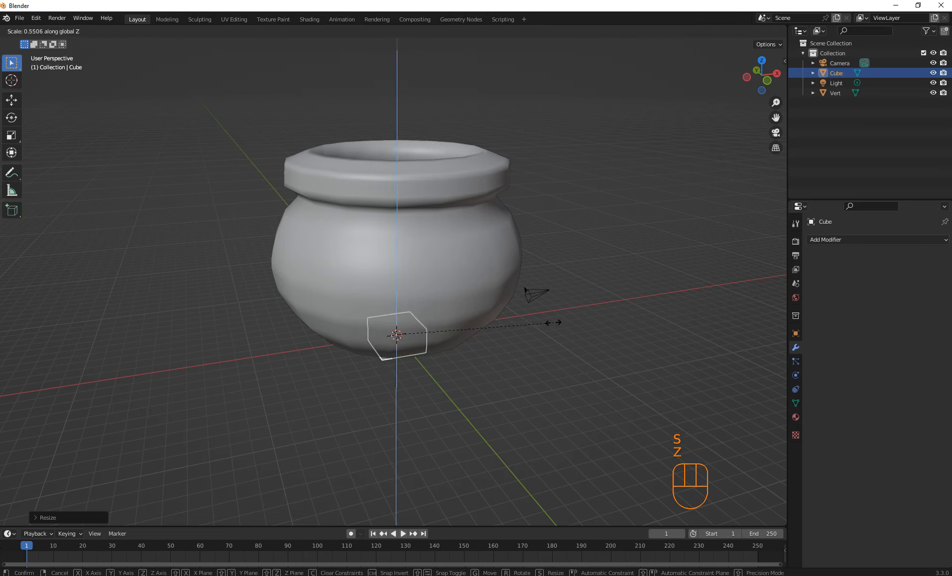
{"action": "left_click", "coordinate": [484, 328]}
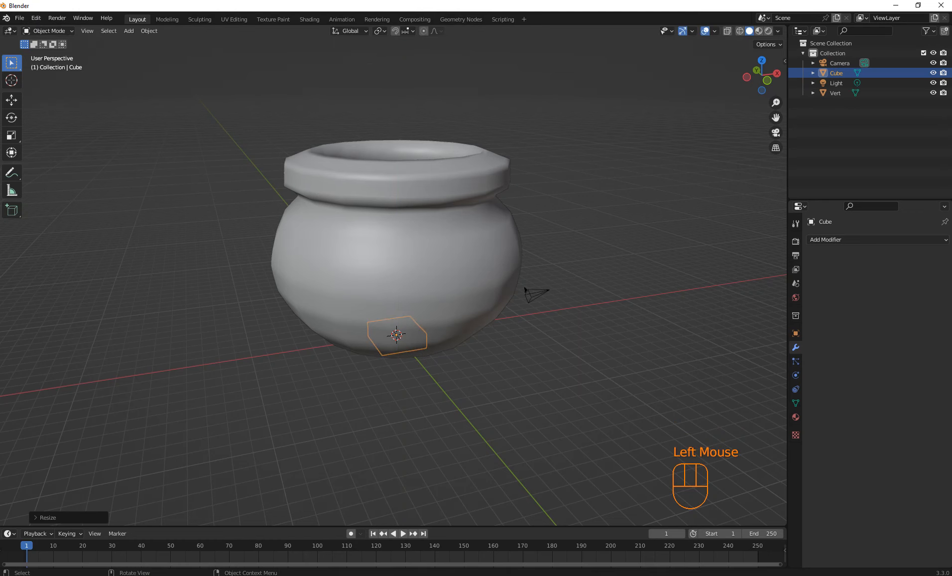
Stretch the flattened cube along Y and by about 8.2 times along X to form a wide slab under the pot.
{"action": "key", "text": "s"}
{"action": "key", "text": "y"}
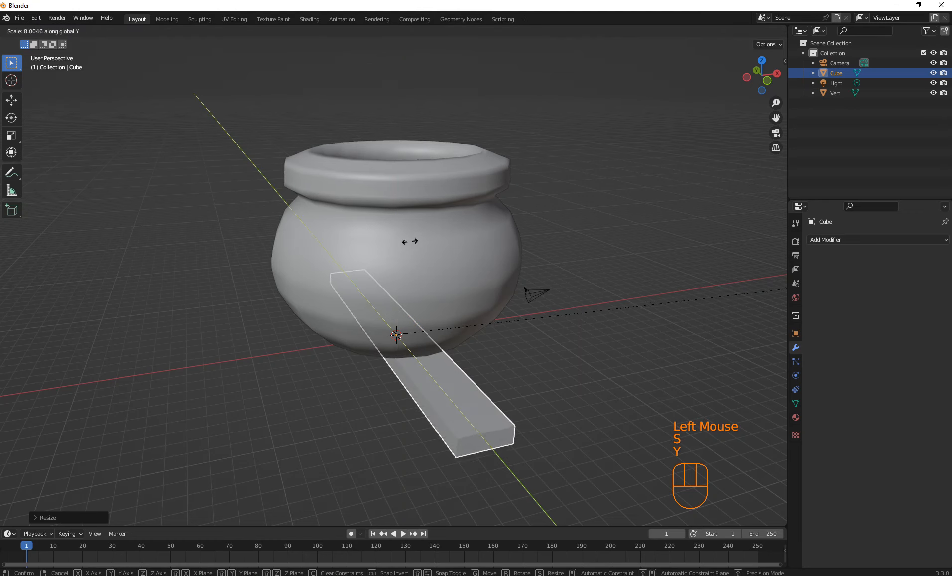
{"action": "left_click", "coordinate": [312, 269]}
{"action": "key", "text": "s"}
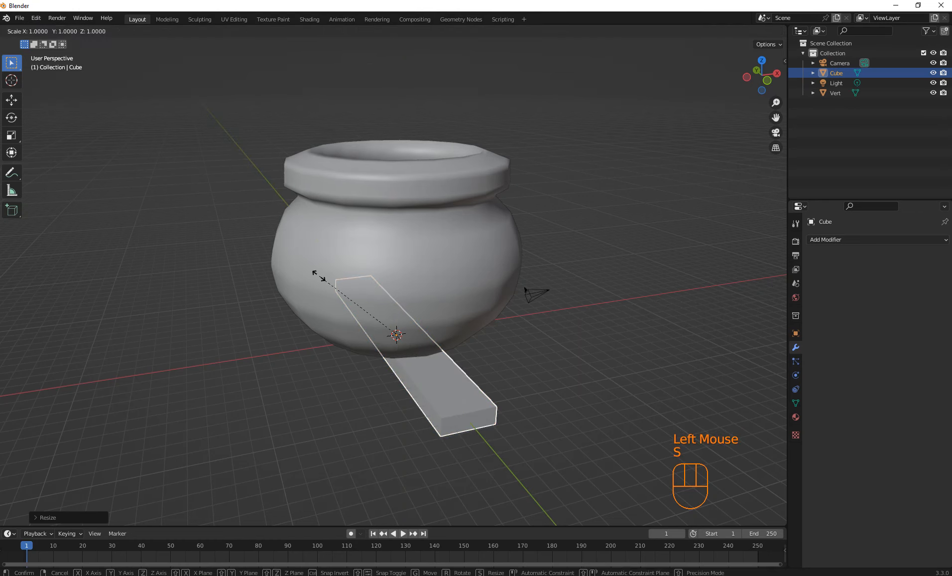
{"action": "key", "text": "x"}
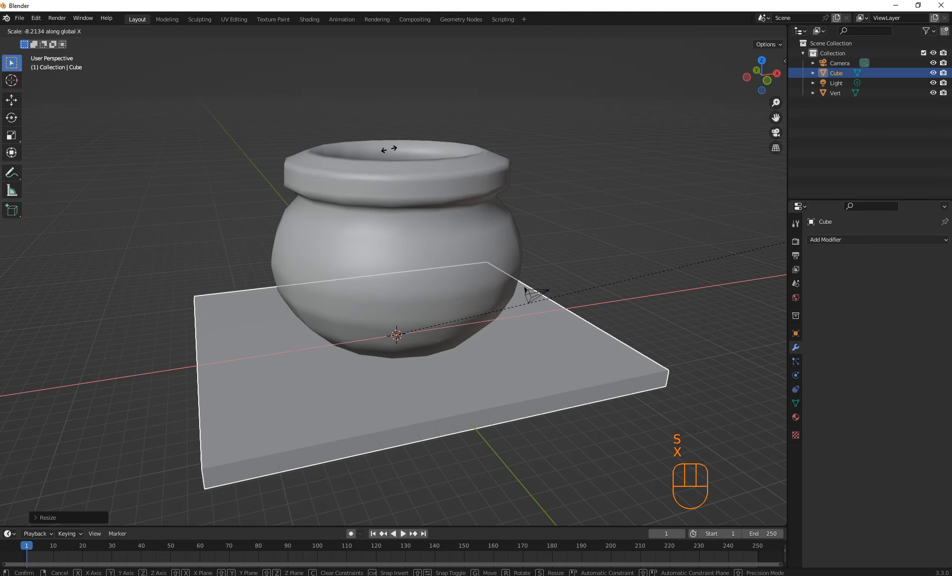
{"action": "left_click", "coordinate": [389, 148]}
Apply smooth shading to the slab under the pot.
{"action": "right_click", "coordinate": [446, 344]}
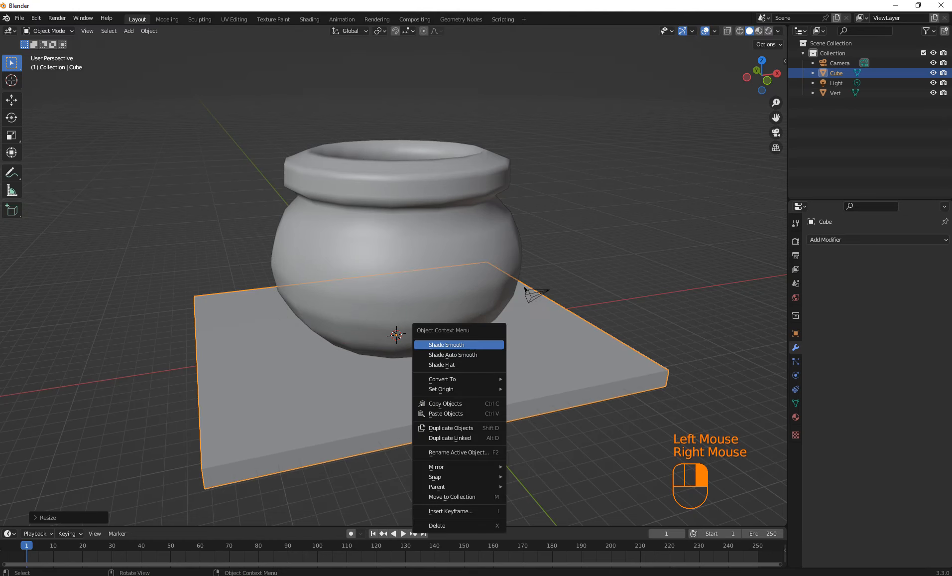
{"action": "left_click", "coordinate": [446, 344]}
{"action": "mouse_move", "coordinate": [524, 287]}
{"action": "middle_mouse_down"}
{"action": "mouse_move", "coordinate": [522, 258]}
{"action": "mouse_move", "coordinate": [534, 274]}
{"action": "middle_mouse_up"}
{"action": "left_click", "coordinate": [389, 371]}
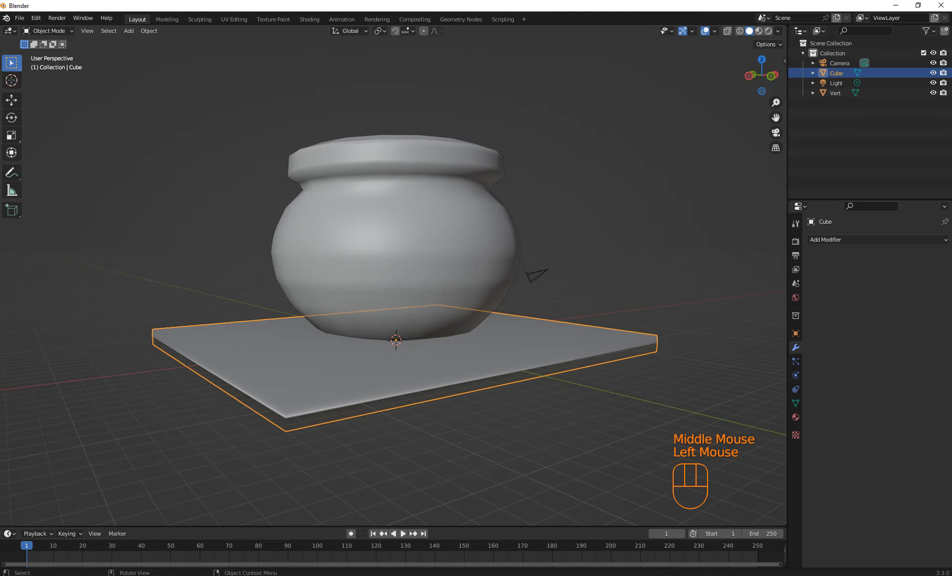
In Edit Mode, select the slab's top face and inset it to leave a border around the pot.
{"action": "key", "text": "Tab"}
{"action": "middle_click_drag", "start_coordinate": [388, 371], "coordinate": [418, 373]}
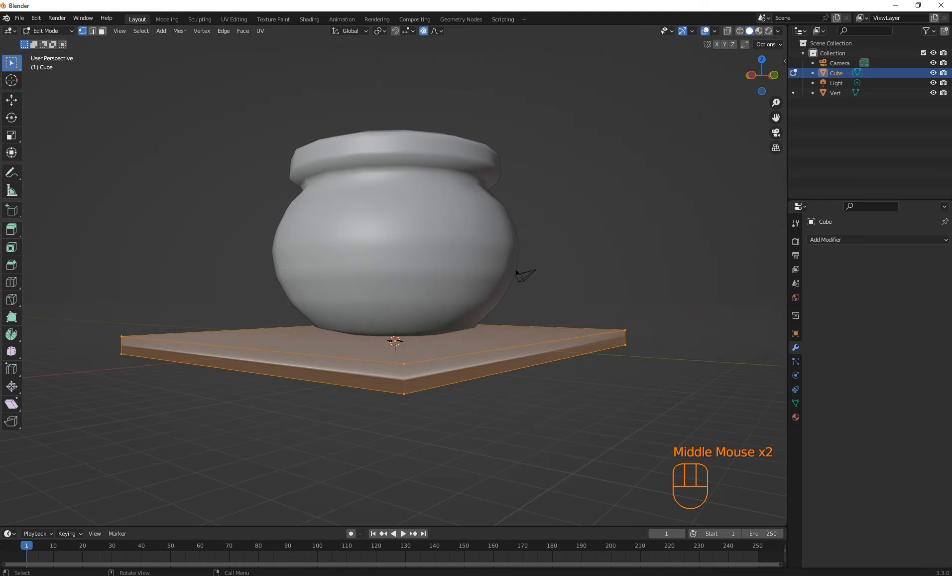
{"action": "left_click", "coordinate": [417, 438]}
{"action": "left_click", "coordinate": [102, 31]}
{"action": "left_click", "coordinate": [349, 348]}
{"action": "middle_click_drag", "start_coordinate": [348, 348], "coordinate": [326, 366]}
{"action": "key", "text": "i"}
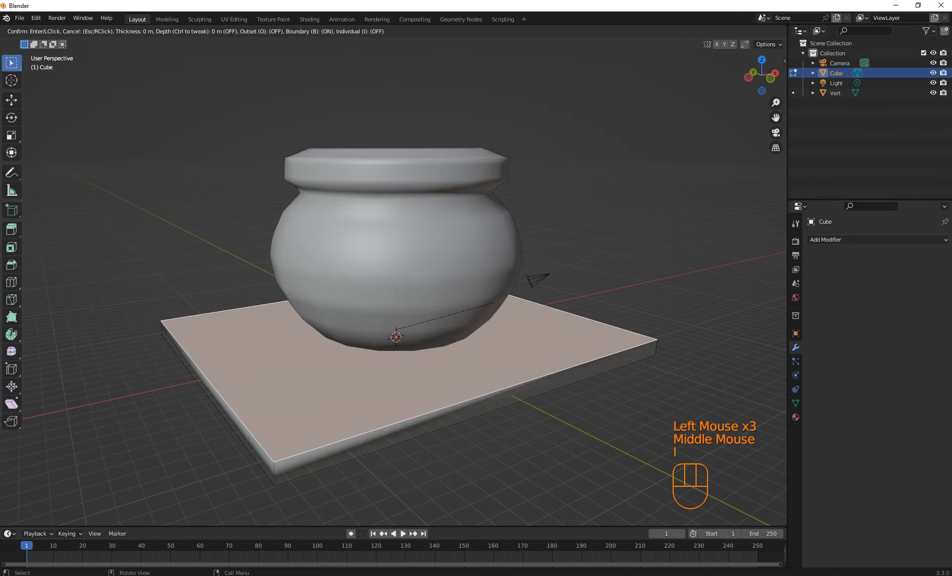
{"action": "left_click", "coordinate": [326, 367]}
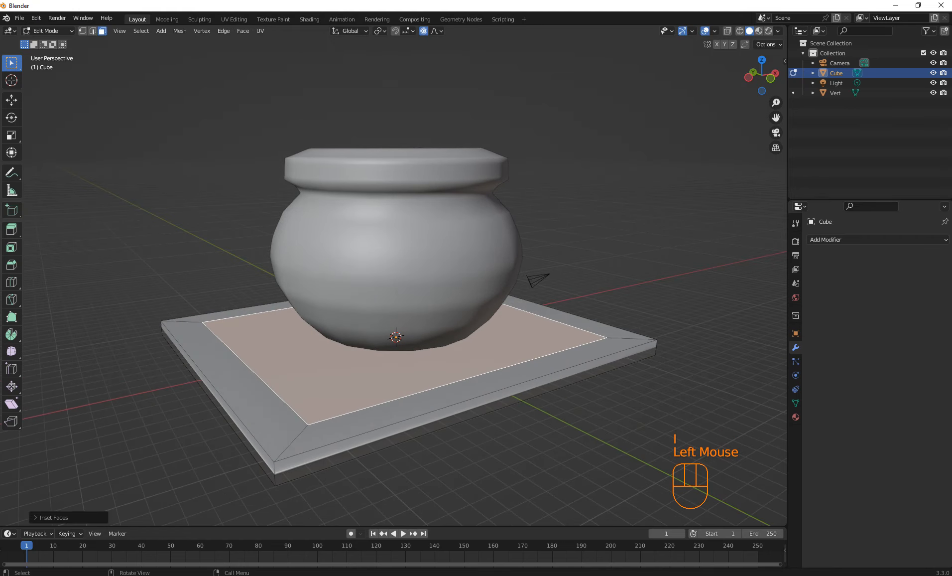
{"action": "key", "text": "e"}
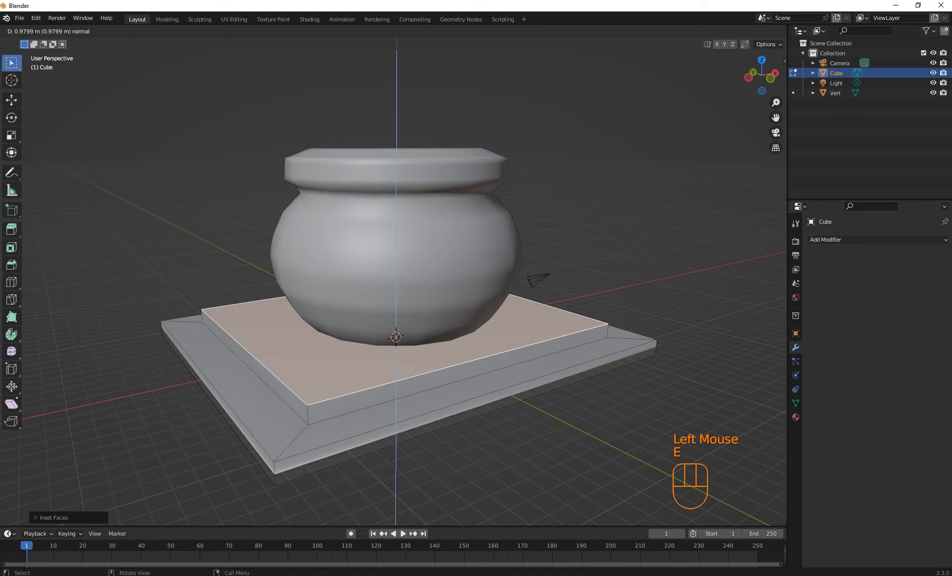
{"action": "key", "text": "ctrl+z"}
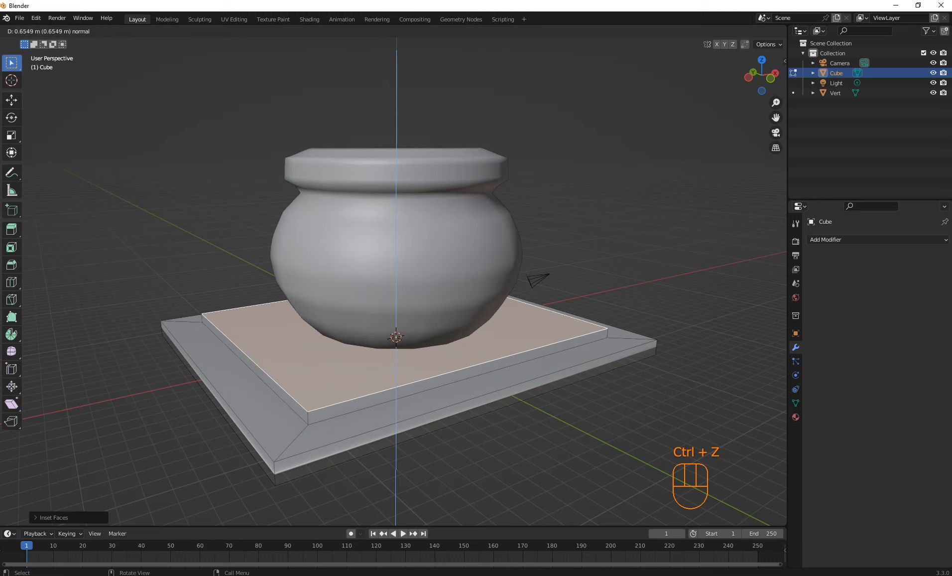
{"action": "key", "text": "Escape"}
{"action": "key", "text": "ctrl+z"}
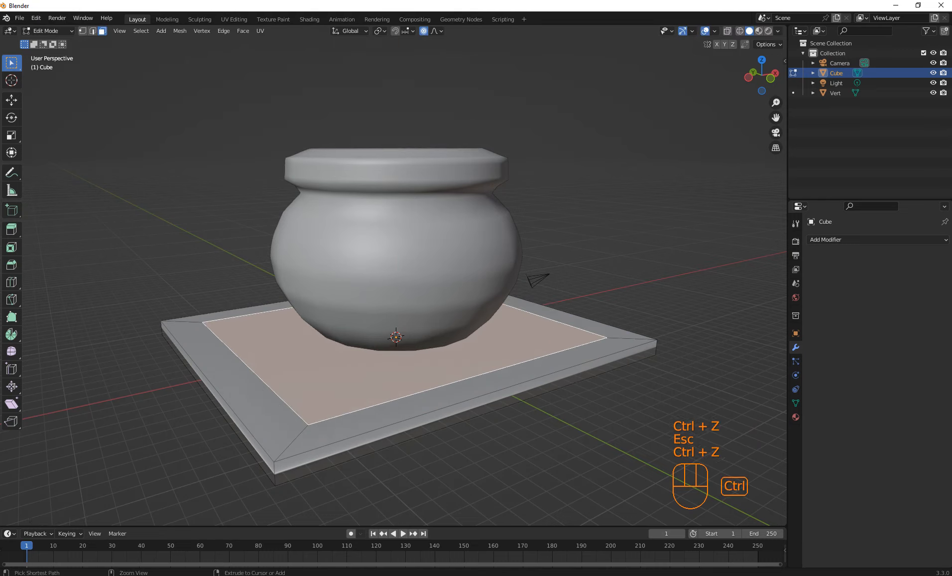
Raise the slab's inset top face along Z with a 3.797 m proportional influence to give the border sloped sides.
{"action": "key", "text": "g"}
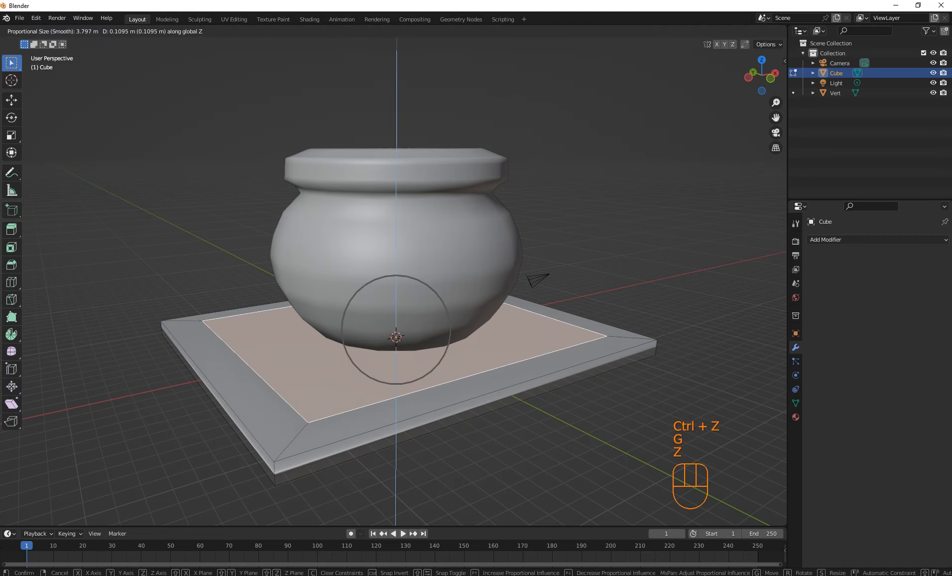
{"action": "key", "text": "z"}
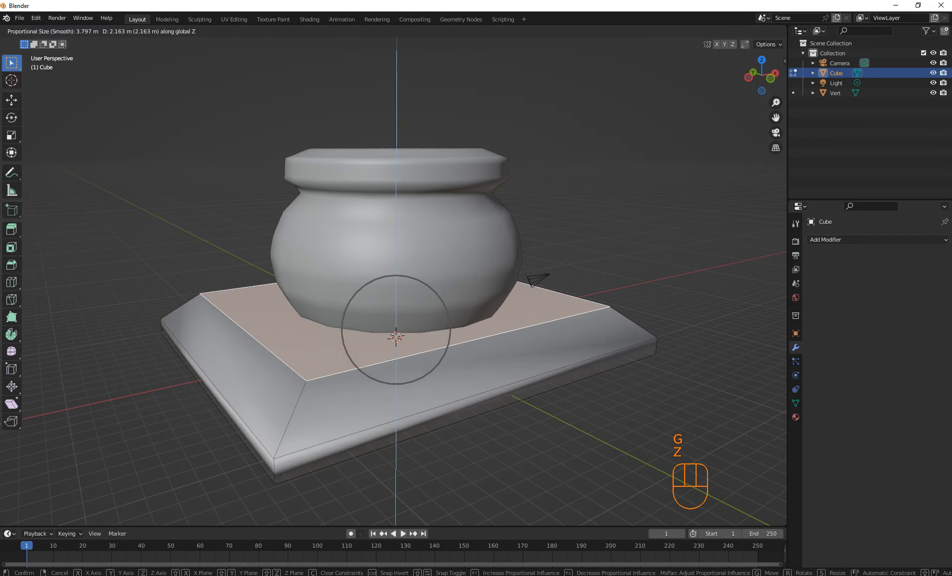
{"action": "left_click", "coordinate": [396, 319]}
{"action": "left_click", "coordinate": [572, 423]}
{"action": "middle_click_drag", "start_coordinate": [572, 423], "coordinate": [612, 414]}
{"action": "middle_click_drag", "start_coordinate": [518, 270], "coordinate": [521, 266]}
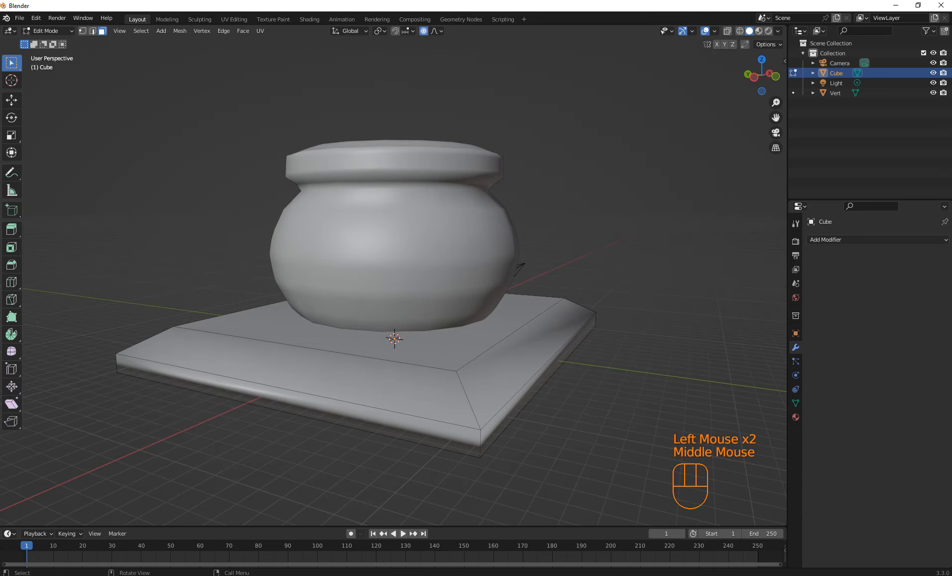
Switch the viewport shading to Material Preview and view the pot and slab from above.
{"action": "left_click", "coordinate": [758, 31]}
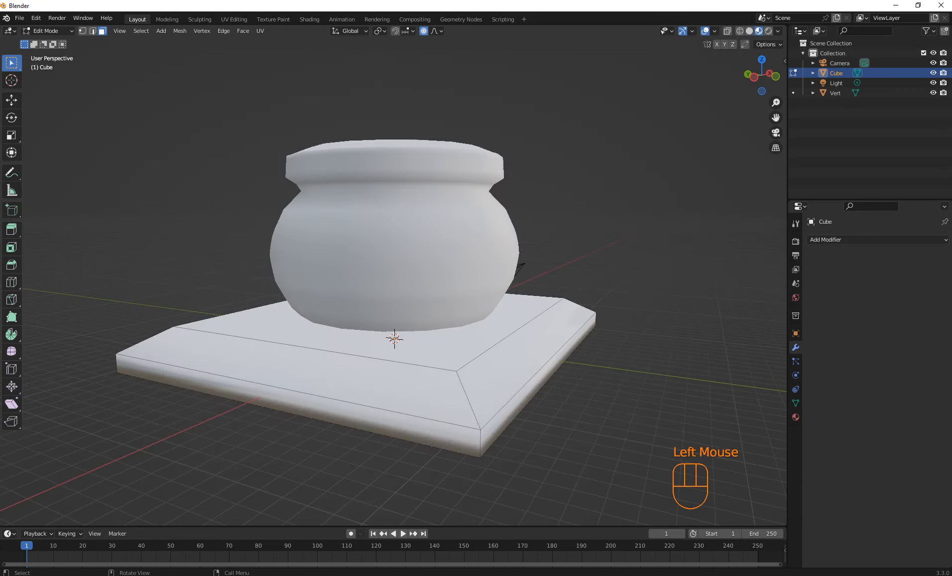
{"action": "mouse_move", "coordinate": [519, 267]}
{"action": "middle_mouse_down"}
{"action": "mouse_move", "coordinate": [527, 282]}
{"action": "mouse_move", "coordinate": [487, 296]}
{"action": "mouse_move", "coordinate": [493, 395]}
{"action": "mouse_move", "coordinate": [523, 264]}
{"action": "middle_mouse_up"}
{"action": "left_click", "coordinate": [527, 281]}
{"action": "scroll", "coordinate": [506, 283], "scroll_direction": "down", "scroll_amount": 1}
{"action": "scroll", "coordinate": [509, 286], "scroll_direction": "down", "scroll_amount": 1}
{"action": "scroll", "coordinate": [527, 260], "scroll_direction": "up", "scroll_amount": 1}
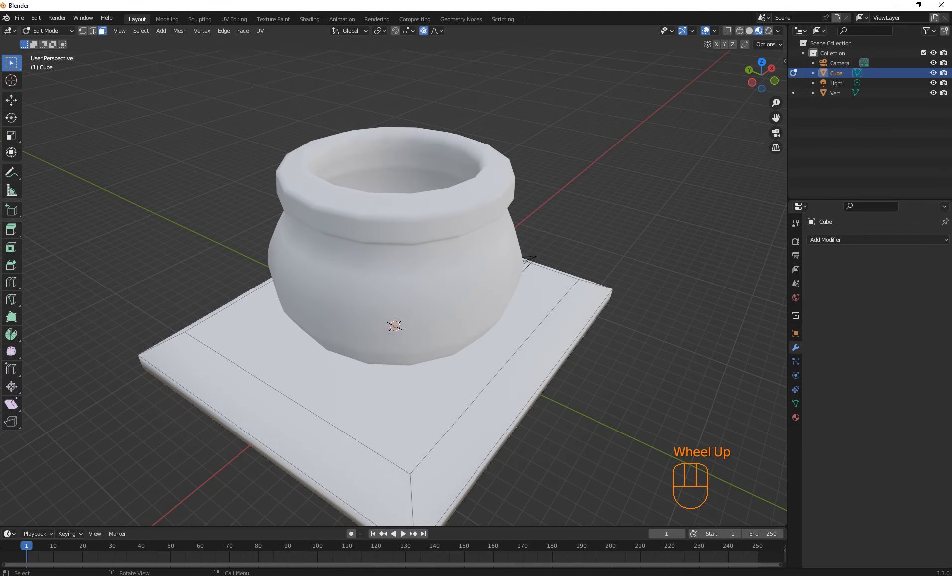
Add a new material to the slab with a saturated blue base color, and return to Object Mode.
{"action": "left_click", "coordinate": [795, 416]}
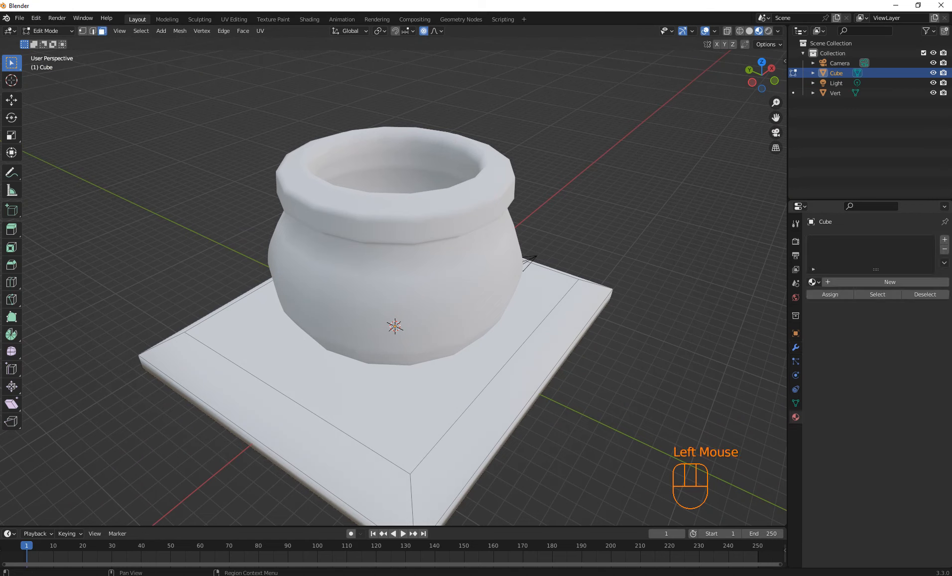
{"action": "left_click", "coordinate": [877, 282]}
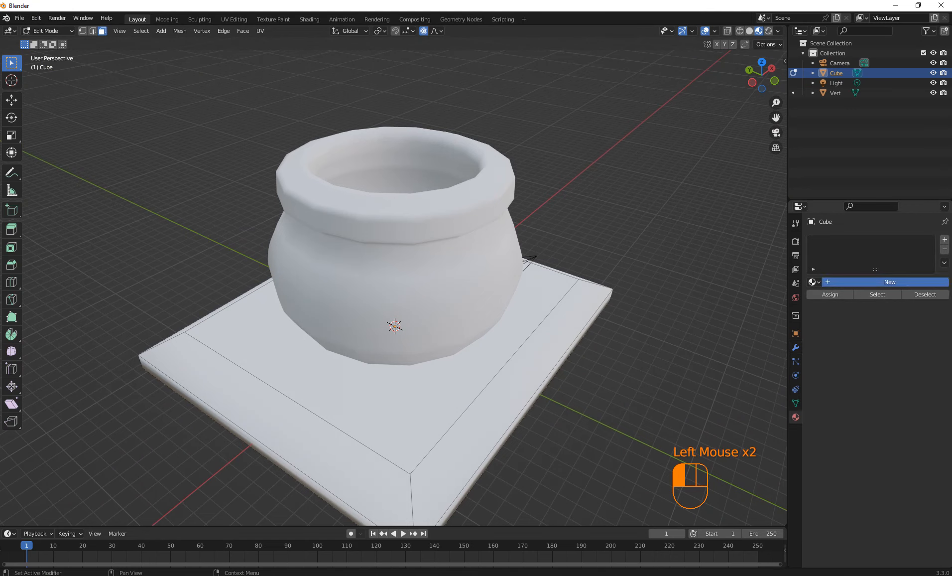
{"action": "left_click", "coordinate": [903, 400]}
{"action": "left_click_drag", "start_coordinate": [883, 294], "coordinate": [905, 276]}
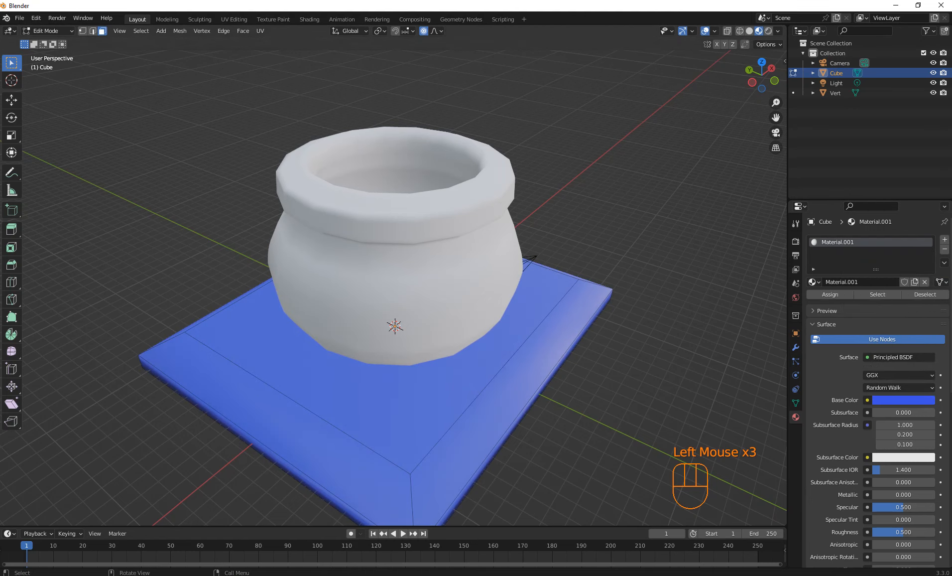
{"action": "key", "text": "Tab"}
Add a separate new material to the pot and set its base color to a terracotta orange.
{"action": "left_click", "coordinate": [393, 279]}
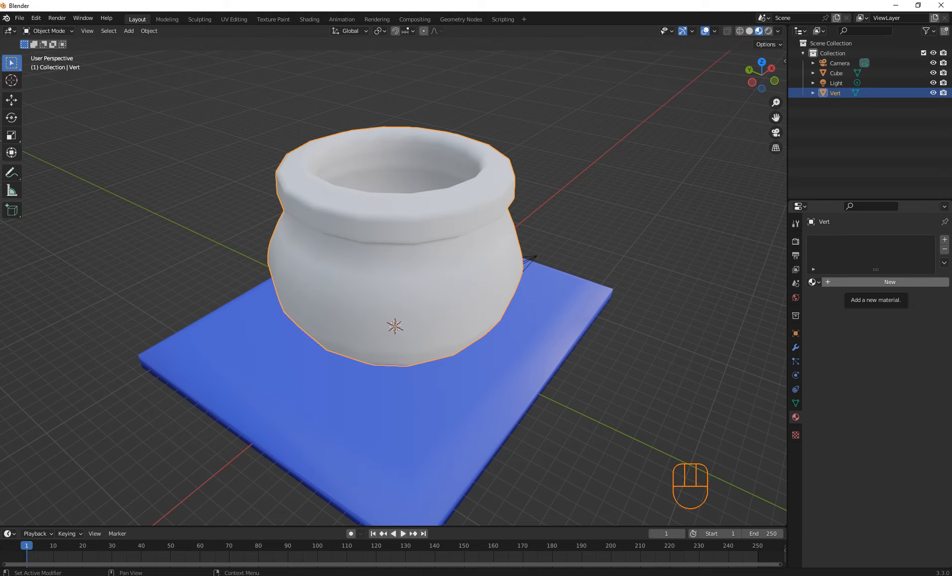
{"action": "left_click", "coordinate": [876, 282]}
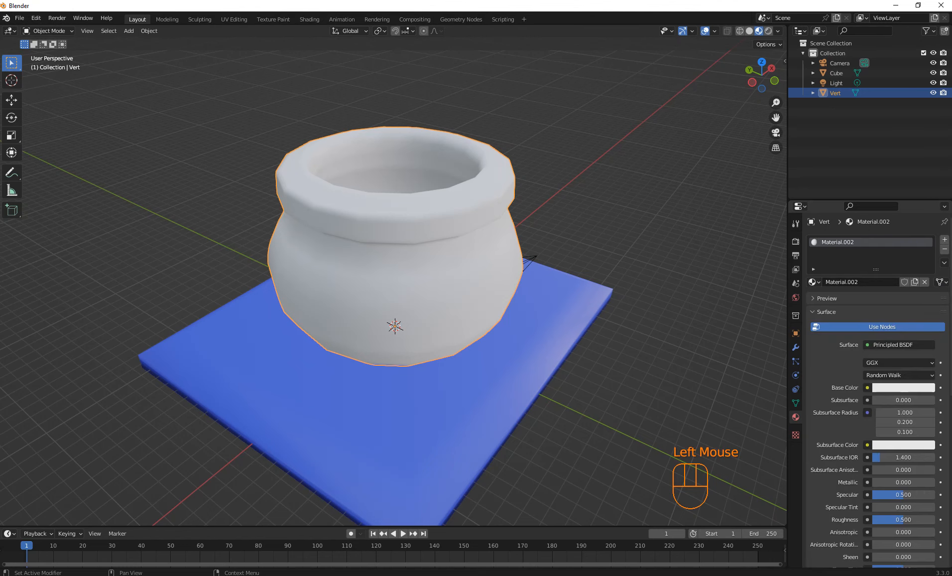
{"action": "left_click", "coordinate": [903, 387]}
{"action": "left_click_drag", "start_coordinate": [882, 286], "coordinate": [879, 302]}
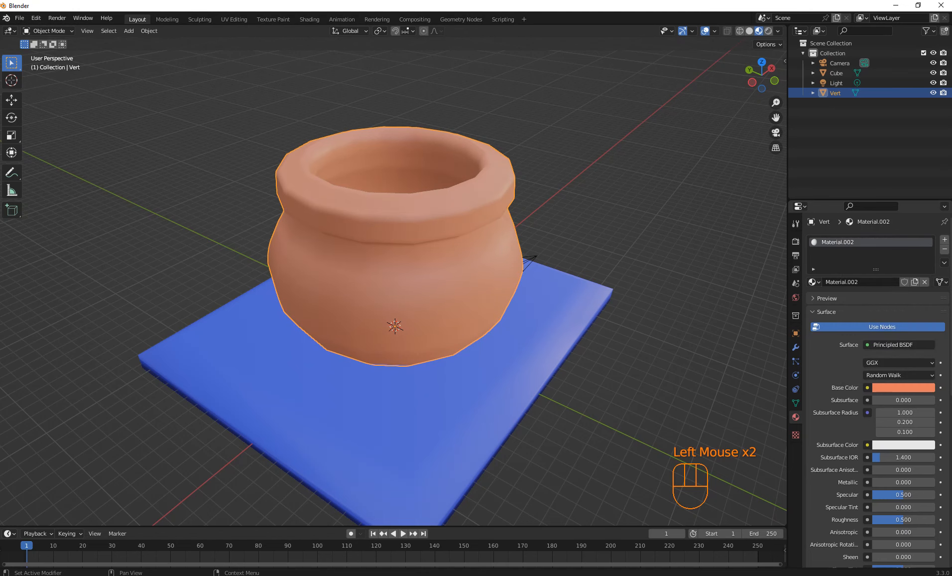
{"action": "middle_click_drag", "start_coordinate": [589, 294], "coordinate": [466, 305]}
{"action": "scroll", "coordinate": [466, 306], "scroll_direction": "down", "scroll_amount": 1}
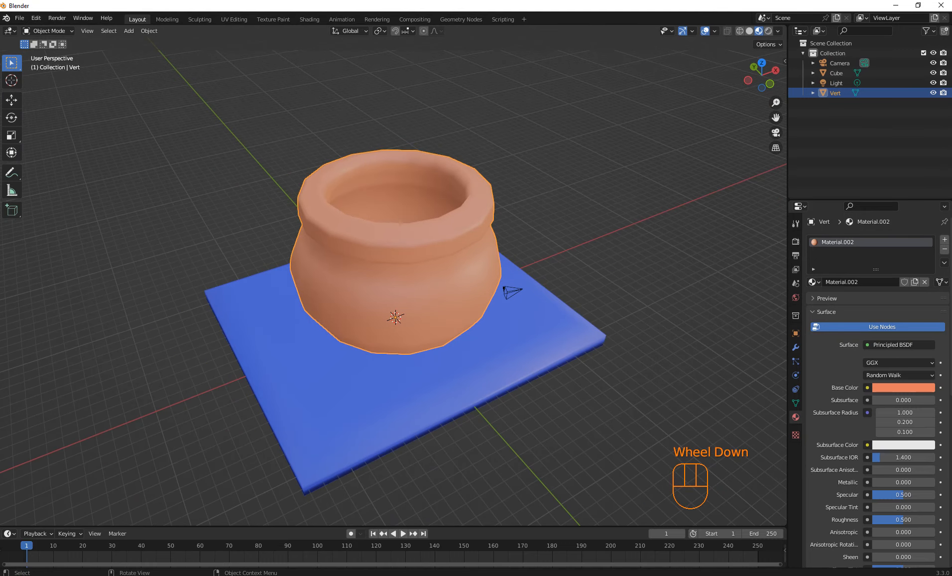
{"action": "middle_click_drag", "start_coordinate": [466, 306], "coordinate": [429, 304]}
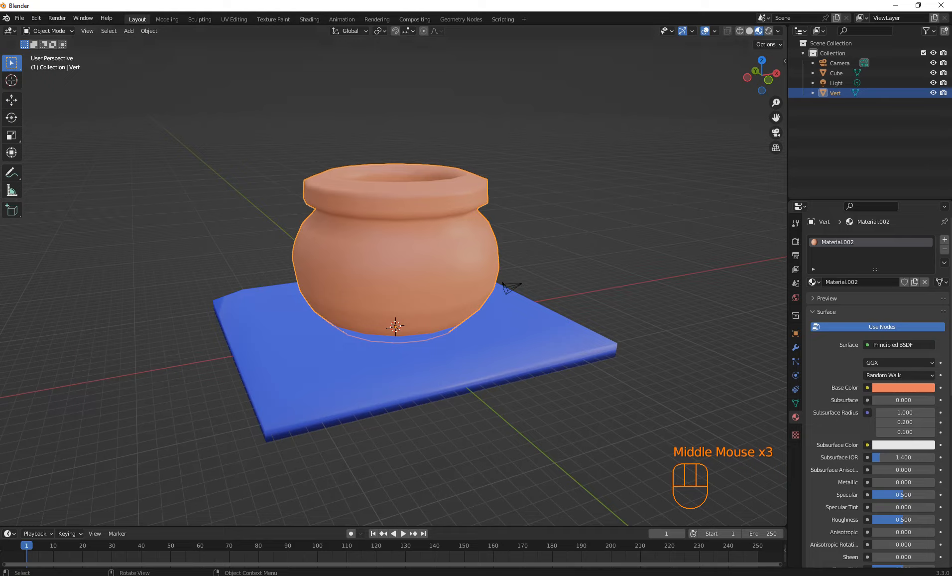